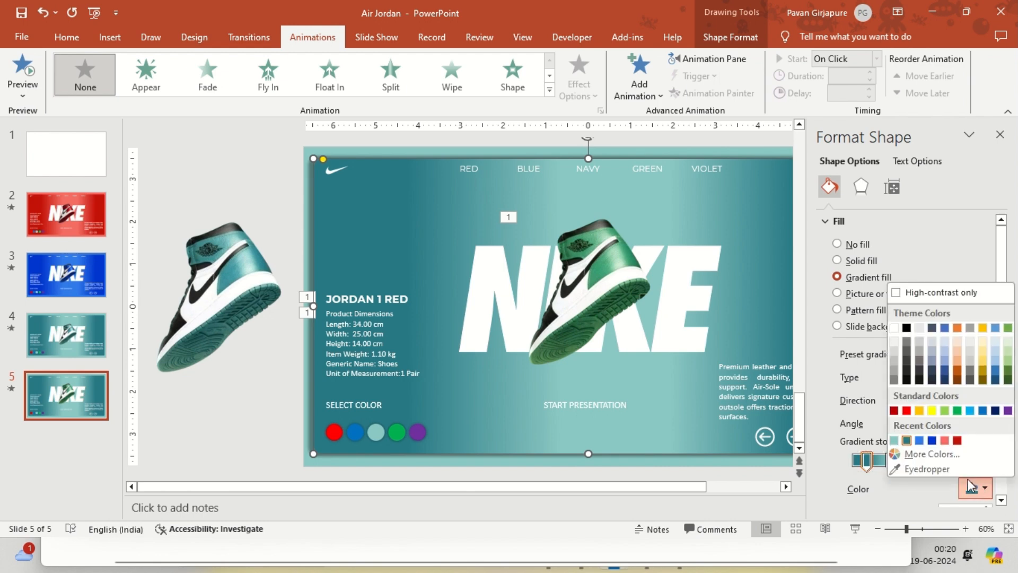
# Step: Recolor the two outer gradient stops of slide 5's large panel dark green, sampled from the green shoe
pyautogui.click(901, 465)
pyautogui.click(639, 260)
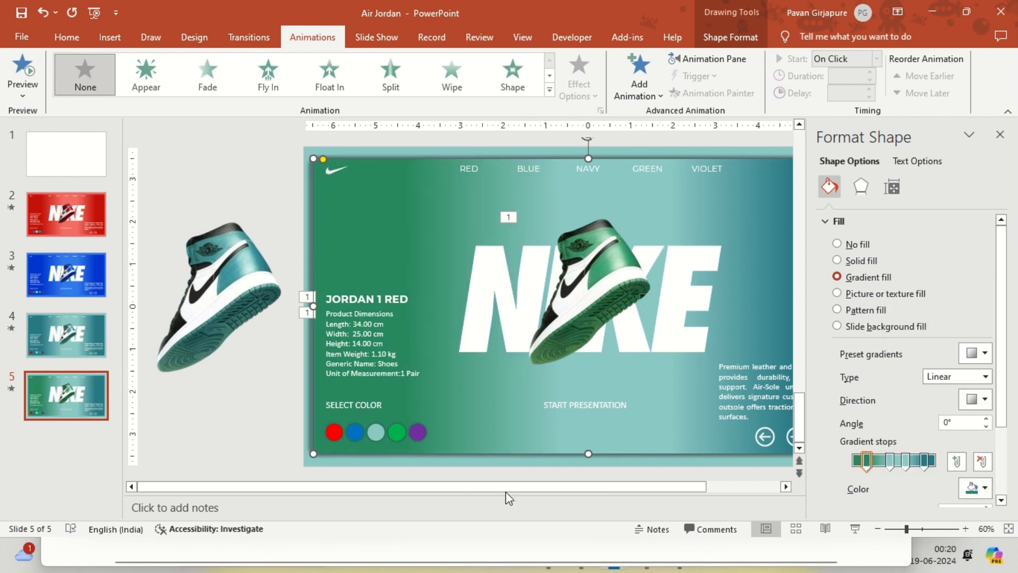
pyautogui.moveTo(506, 491); pyautogui.dragTo(793, 479)
pyautogui.click(927, 463)
pyautogui.click(983, 487)
pyautogui.click(894, 441)
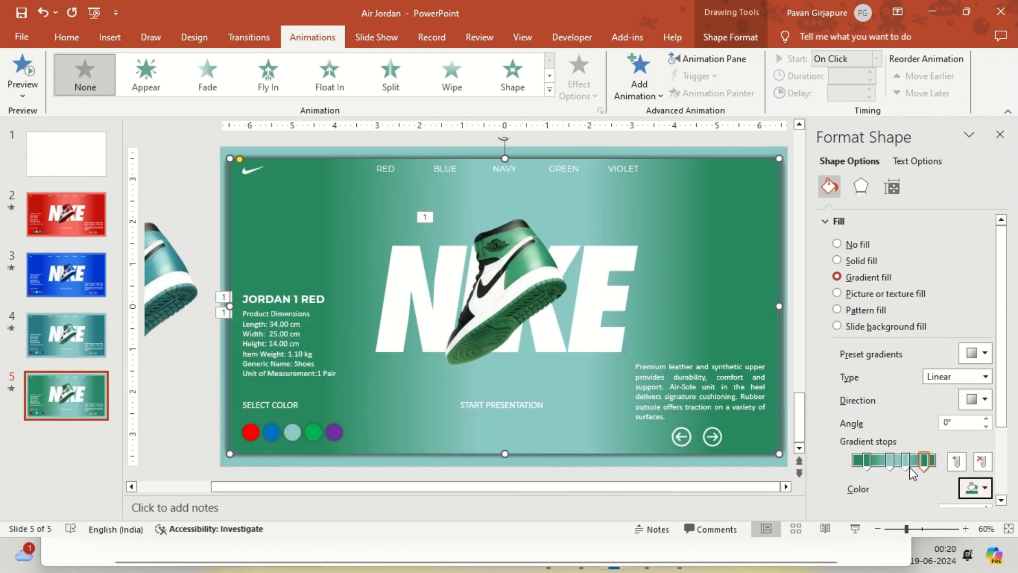
# Step: Recolor the two inner gradient stops of slide 5's panel light green
pyautogui.click(890, 462)
pyautogui.click(981, 488)
pyautogui.click(906, 467)
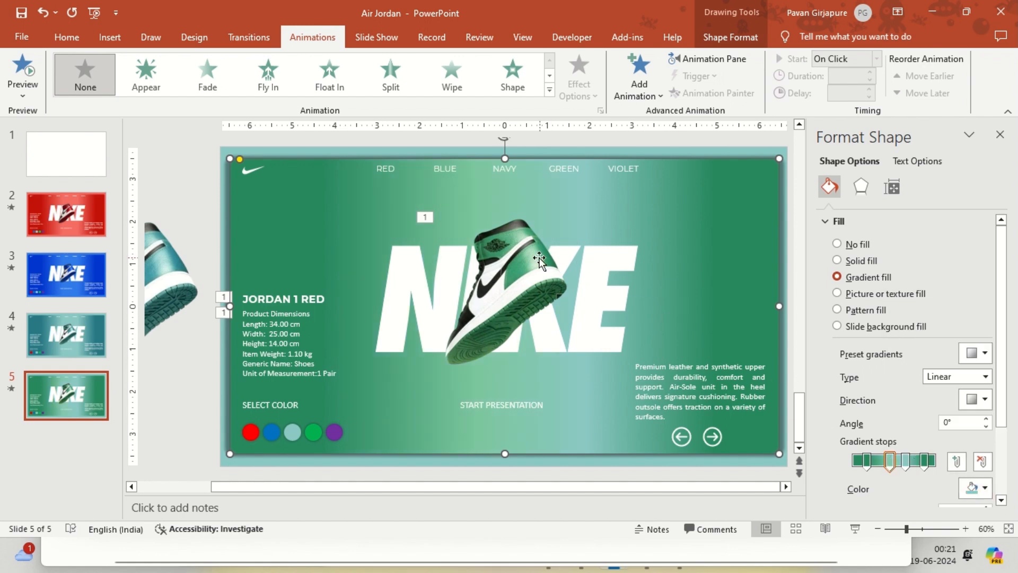
pyautogui.click(982, 488)
pyautogui.click(199, 189)
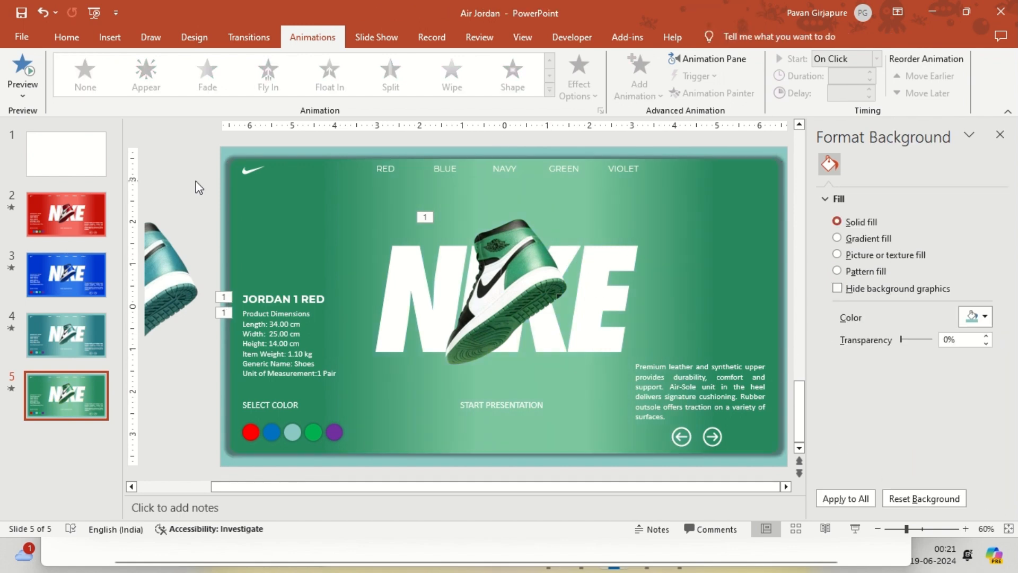
# Step: Duplicate the green slide and delete the off-slide teal shoe picture from the copy
pyautogui.rightClick(34, 405)
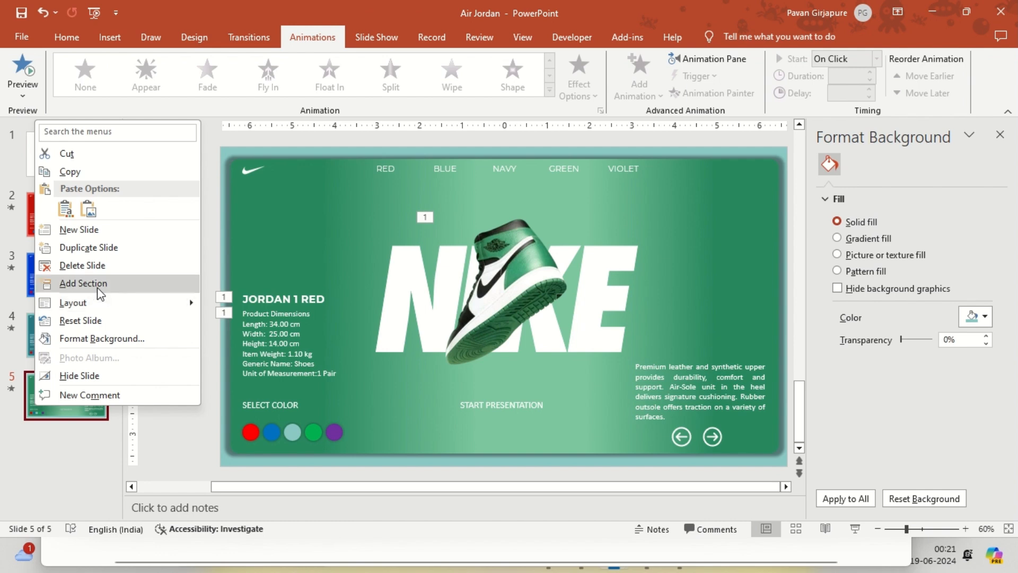
pyautogui.click(93, 248)
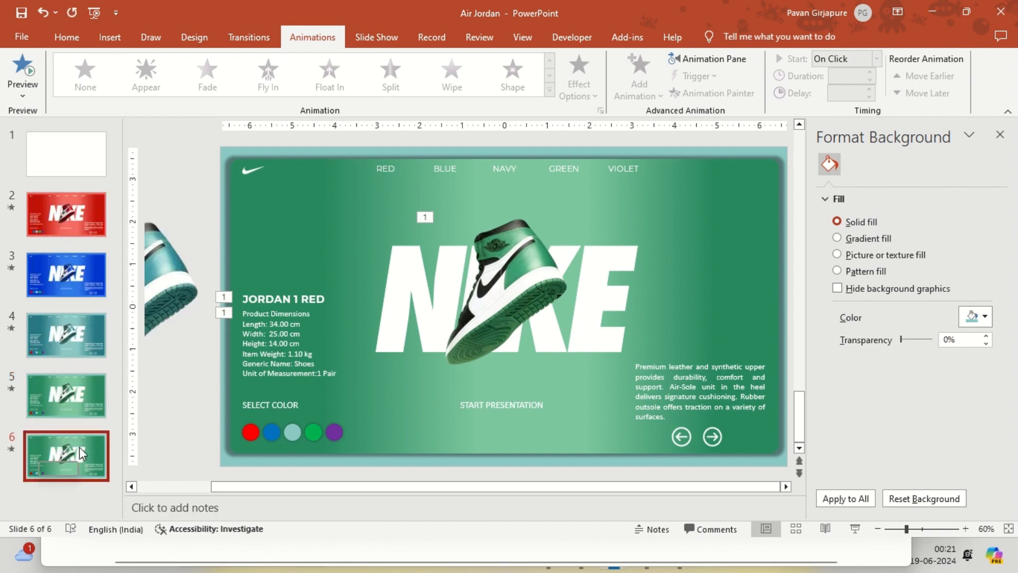
pyautogui.click(260, 251)
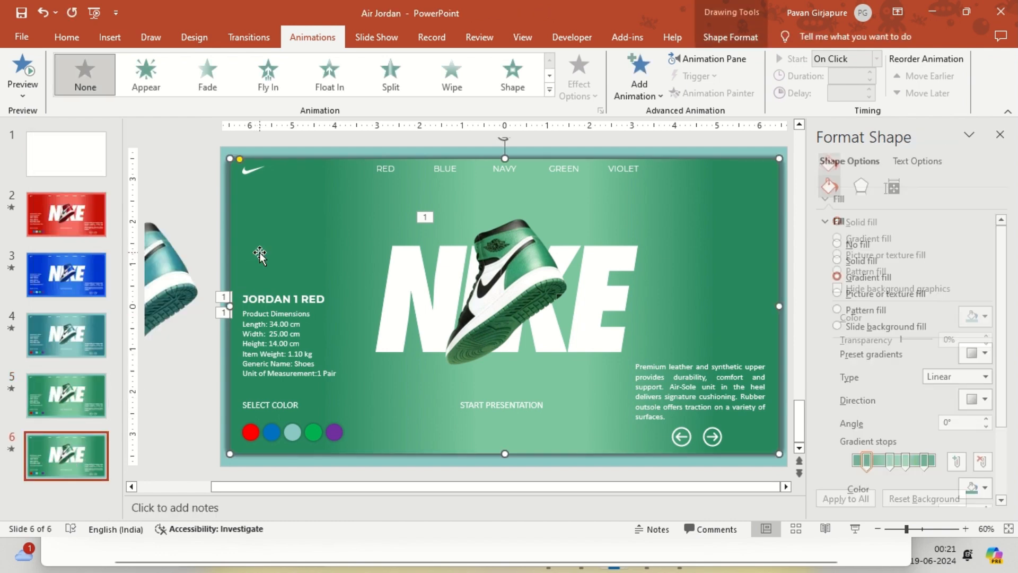
pyautogui.press('Escape')
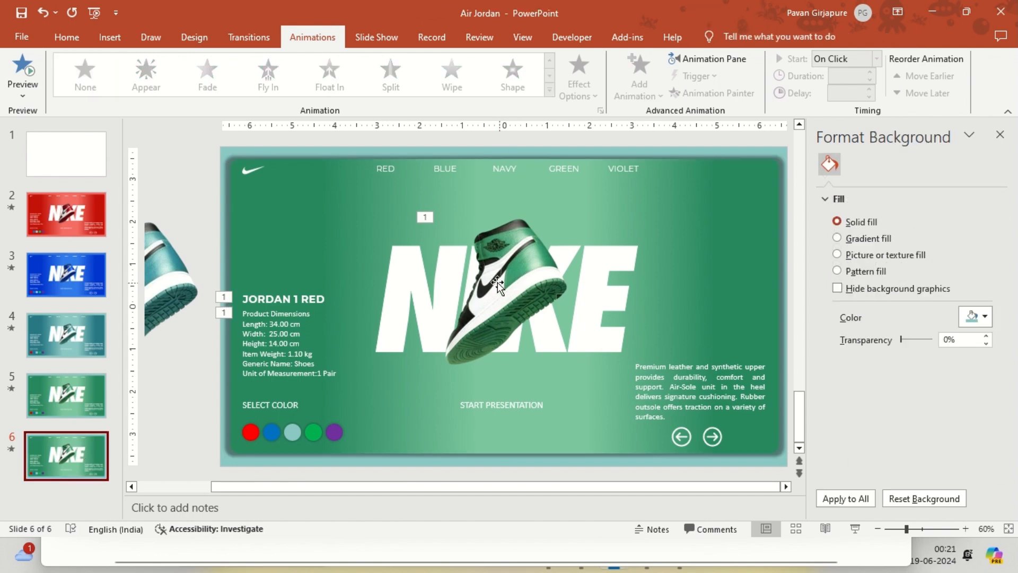
pyautogui.click(188, 286)
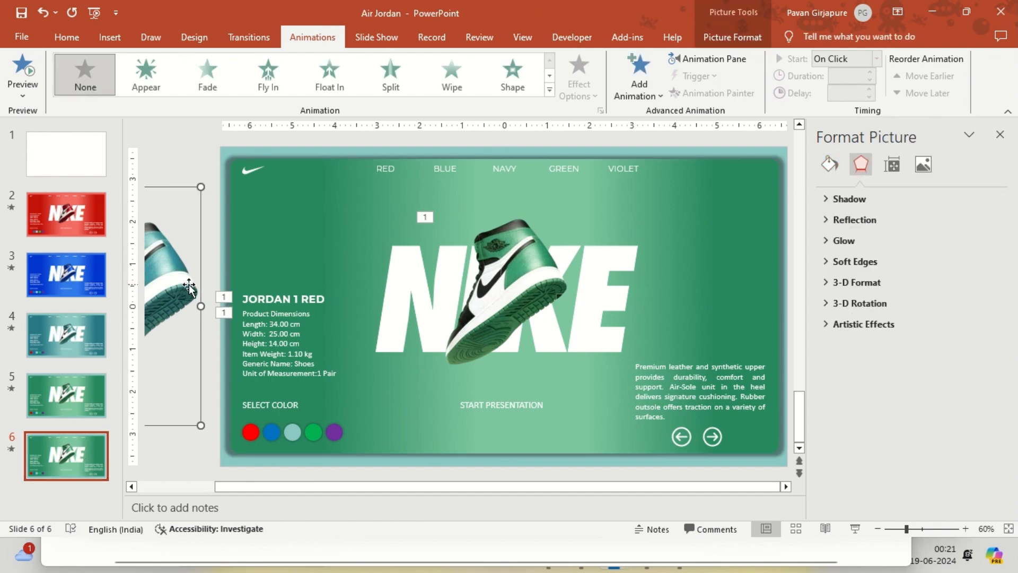
pyautogui.press('Delete')
# Step: Insert the violet-removebg-preview picture from the Jordan folder onto slide 6
pyautogui.click(489, 285)
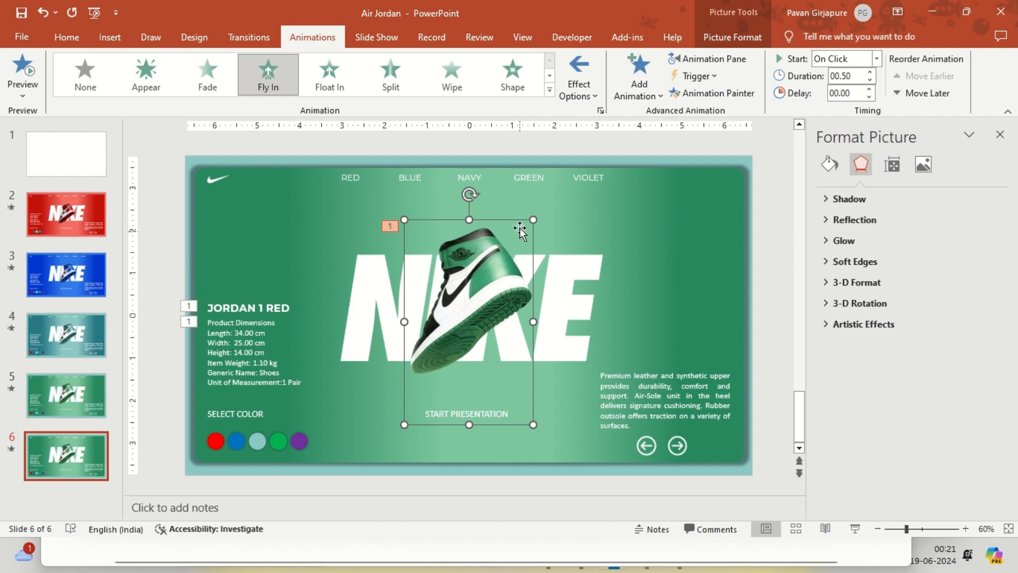
pyautogui.click(113, 27)
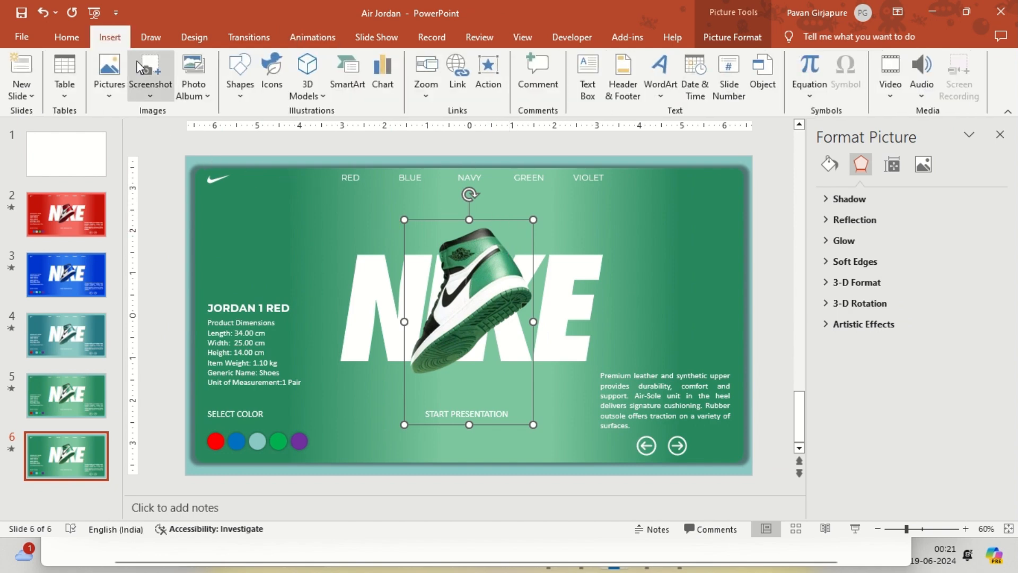
pyautogui.click(106, 77)
pyautogui.click(137, 130)
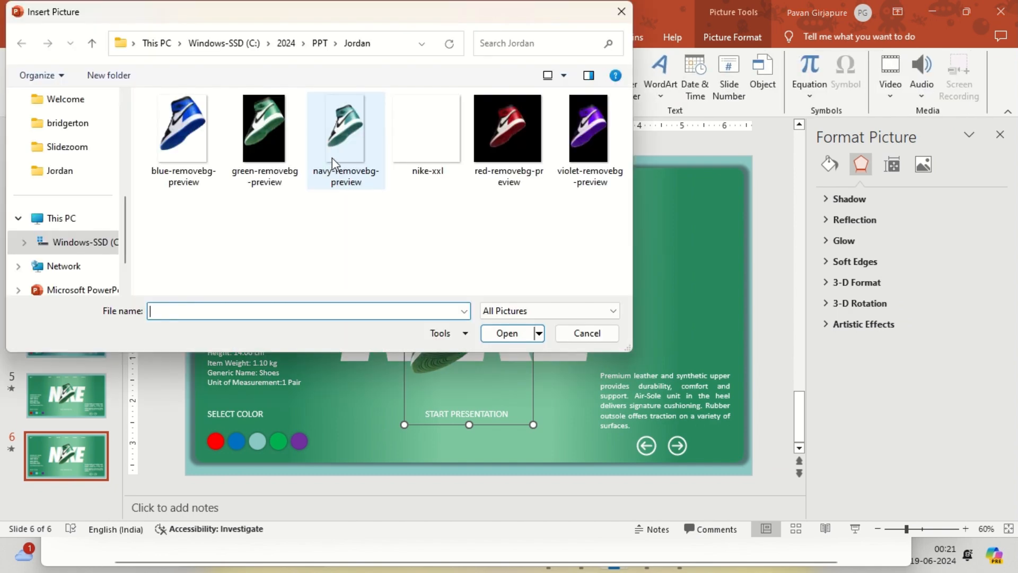
pyautogui.click(577, 132)
pyautogui.click(507, 333)
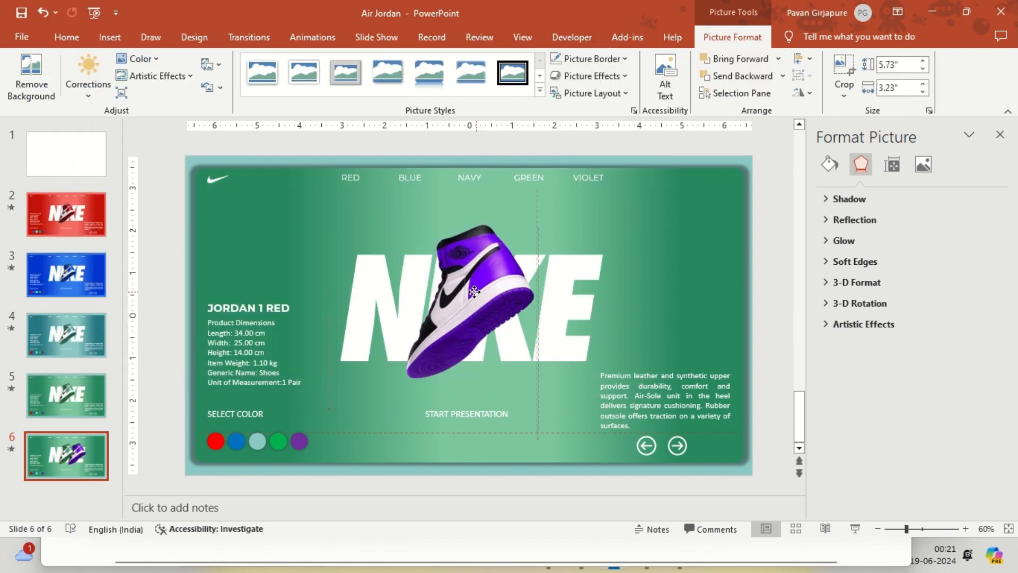
# Step: Shift the green shoe left until it sits outside slide 6 and center the violet shoe over the NIKE lettering
pyautogui.moveTo(475, 286); pyautogui.dragTo(575, 286)
pyautogui.click(475, 286)
pyautogui.press('Left')
pyautogui.press('Left')
pyautogui.press('Left')
pyautogui.press('Left')
pyautogui.press('Left')
pyautogui.press('Left')
pyautogui.press('Left')
pyautogui.press('Left')
pyautogui.press('Left')
pyautogui.press('Left')
pyautogui.press('Left')
pyautogui.press('Left')
pyautogui.press('Left')
pyautogui.press('Left')
pyautogui.press('Left')
pyautogui.press('Left')
pyautogui.press('Left')
pyautogui.press('Left')
pyautogui.press('Left')
pyautogui.press('Left')
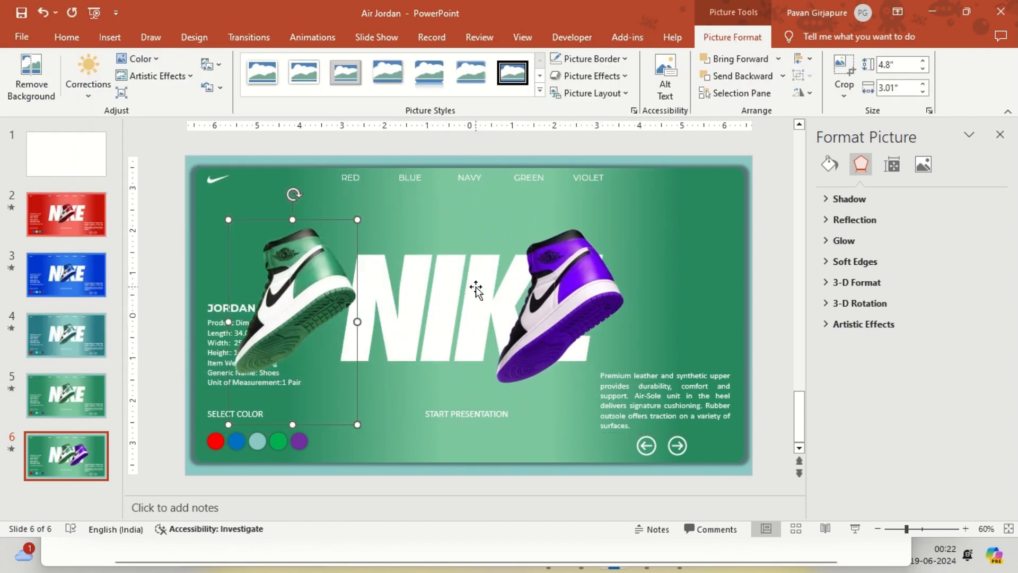
pyautogui.moveTo(599, 289); pyautogui.dragTo(510, 289)
pyautogui.click(530, 139)
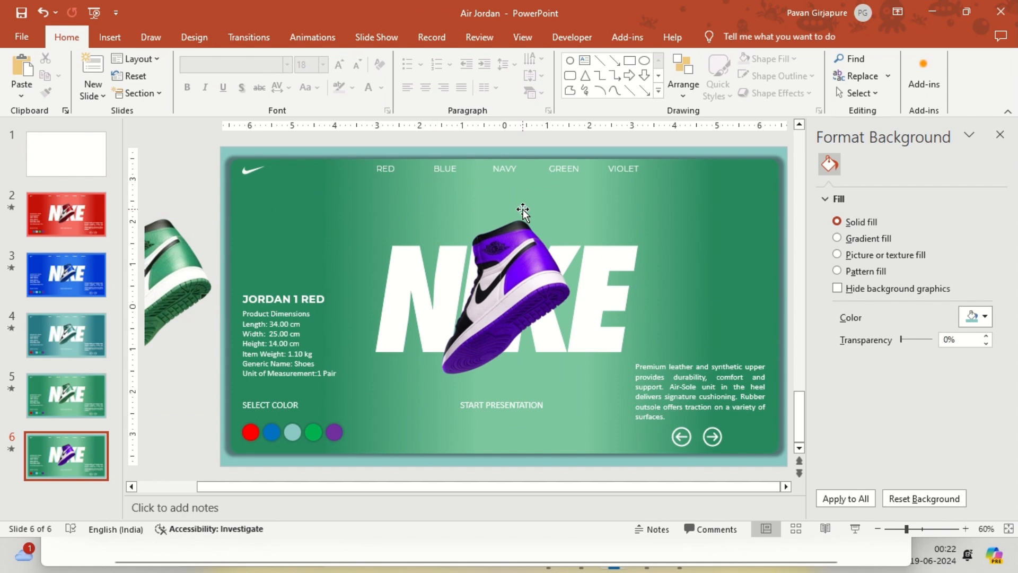
# Step: Apply a Fly In animation from the right to the violet shoe
pyautogui.rightClick(298, 202)
pyautogui.click(514, 289)
pyautogui.click(313, 36)
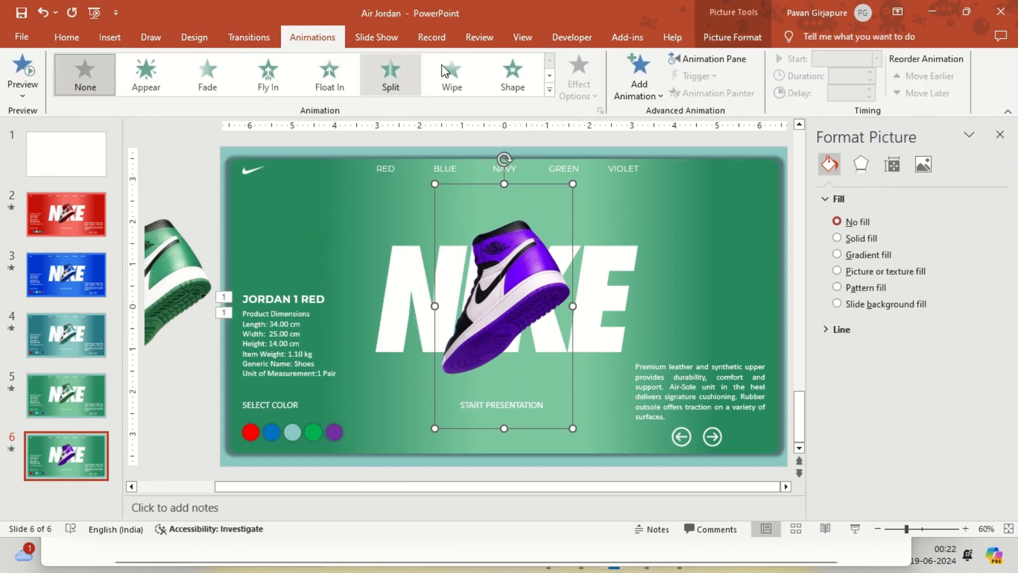
pyautogui.click(268, 74)
pyautogui.click(579, 85)
pyautogui.click(612, 203)
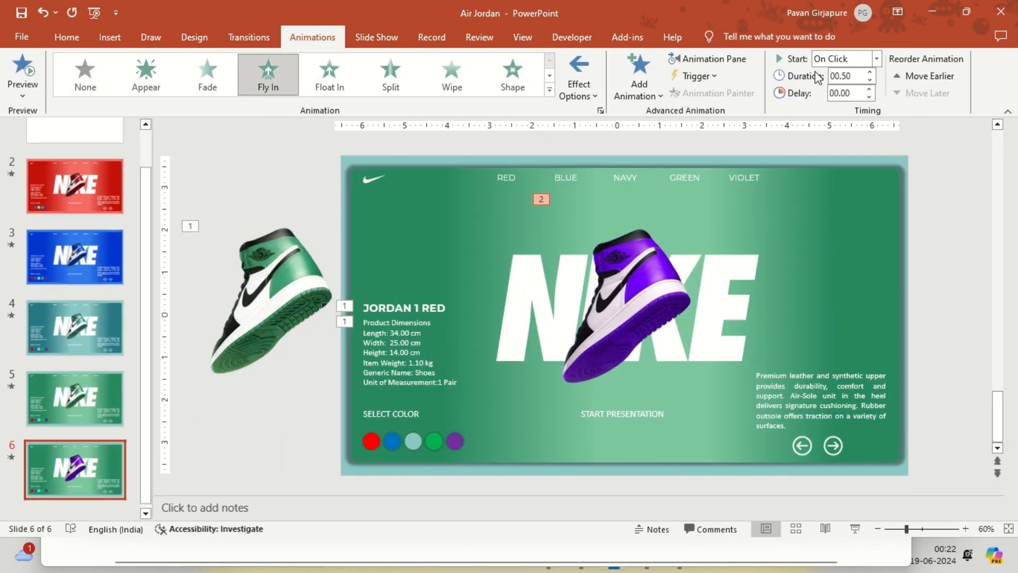
# Step: Remove the green shoe's animation (Picture 8) and reorder the violet shoe's animation to play first
pyautogui.click(707, 59)
pyautogui.click(999, 183)
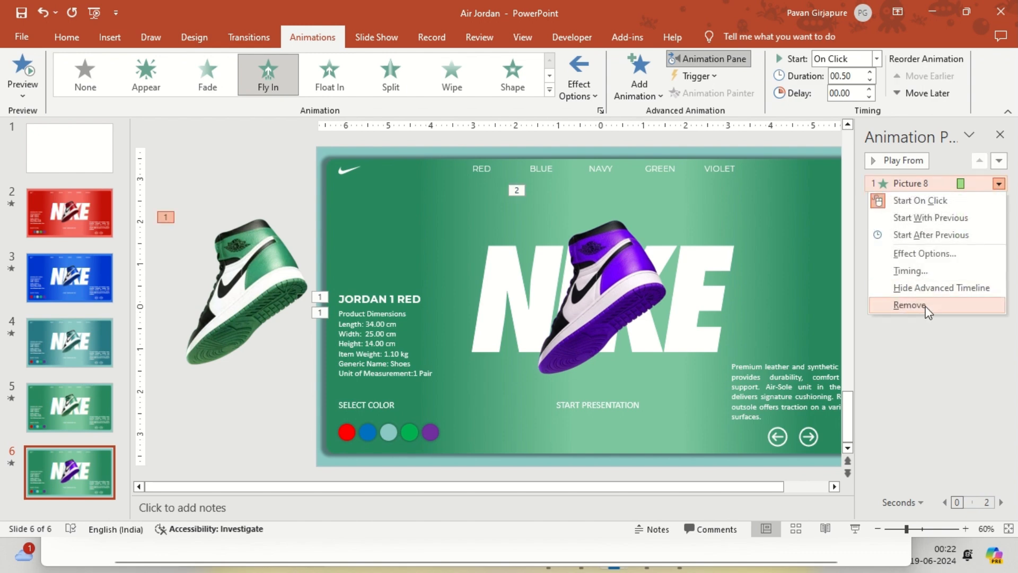
pyautogui.click(909, 305)
pyautogui.click(913, 216)
pyautogui.click(979, 160)
pyautogui.click(979, 160)
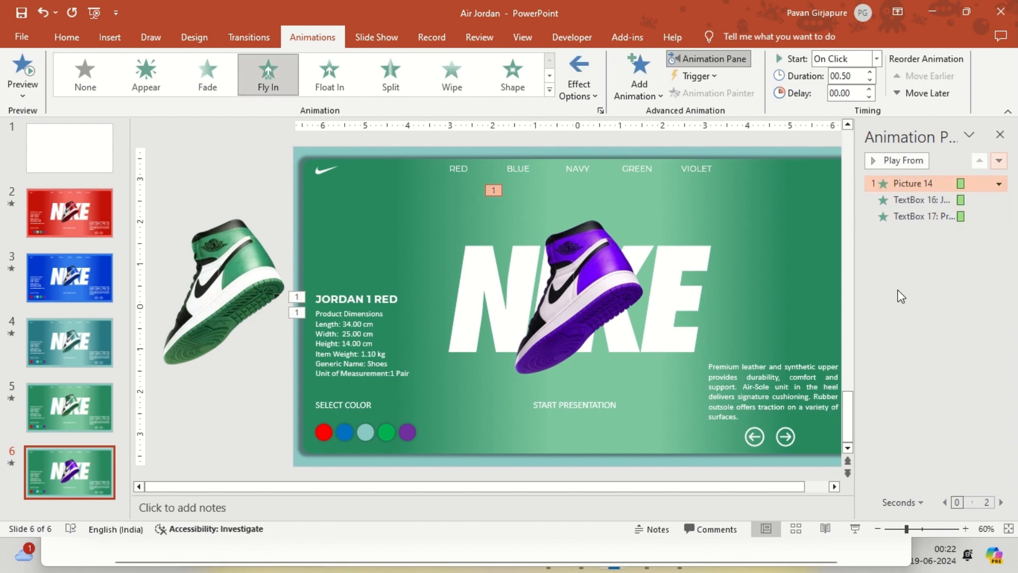
# Step: Recolor the two outer gradient stops of slide 6's panel dark violet, sampled from the violet shoe
pyautogui.click(607, 289)
pyautogui.click(381, 177)
pyautogui.rightClick(382, 177)
pyautogui.click(427, 504)
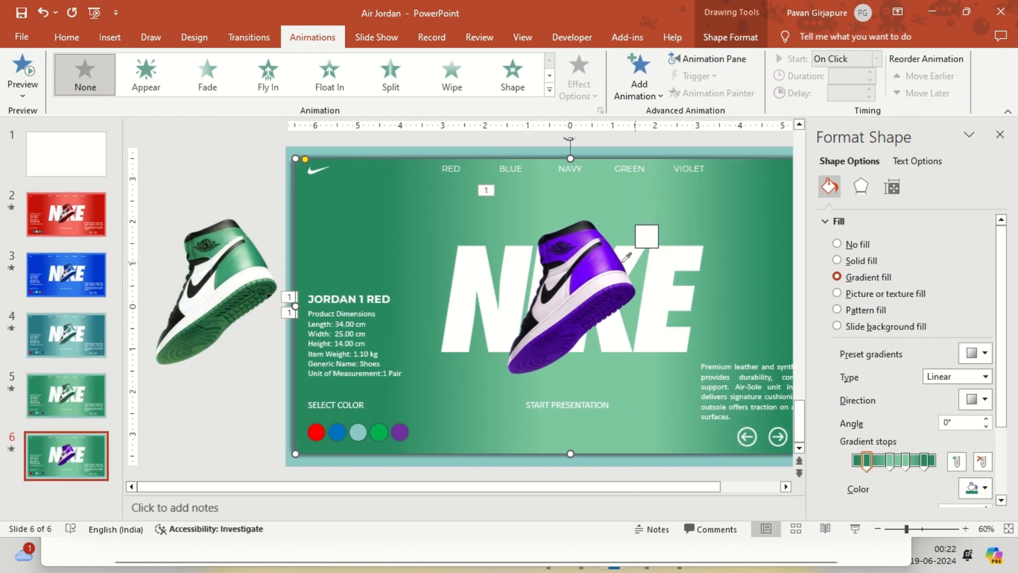
pyautogui.click(619, 263)
pyautogui.click(923, 461)
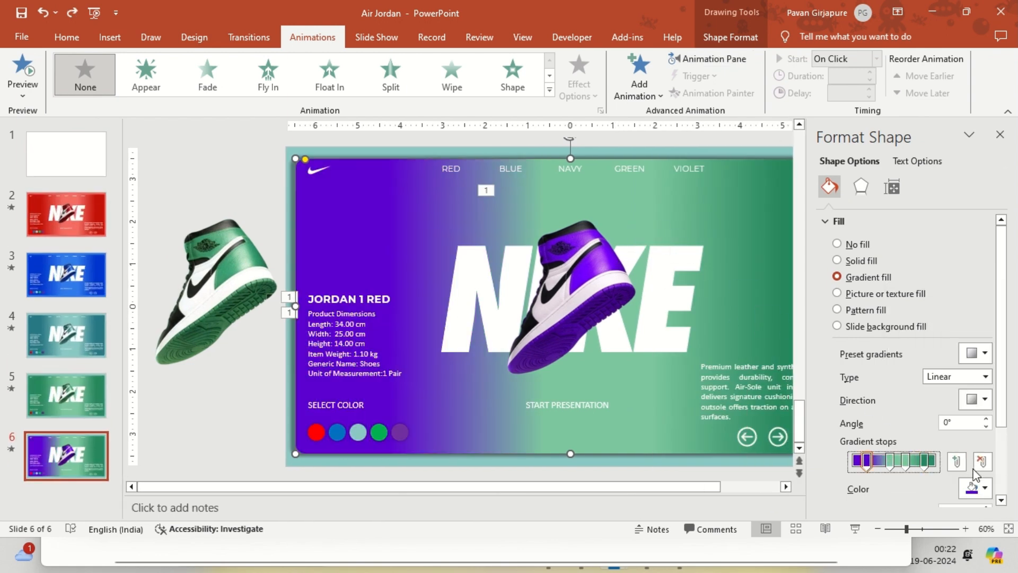
pyautogui.click(975, 487)
pyautogui.click(894, 441)
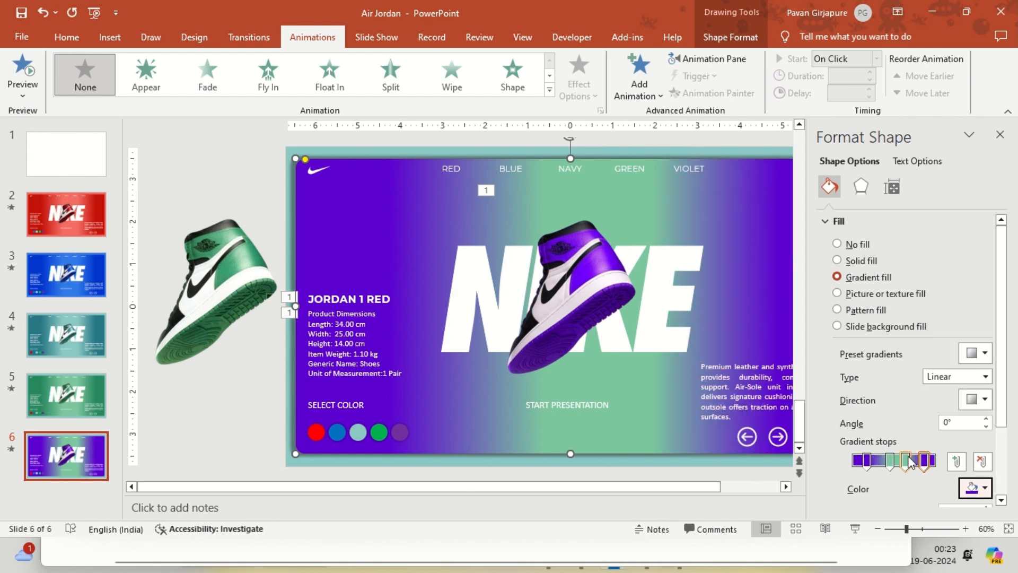
# Step: Recolor the two inner gradient stops of slide 6's panel light violet, sampled from the violet shoe
pyautogui.click(905, 461)
pyautogui.click(974, 488)
pyautogui.click(943, 470)
pyautogui.click(607, 258)
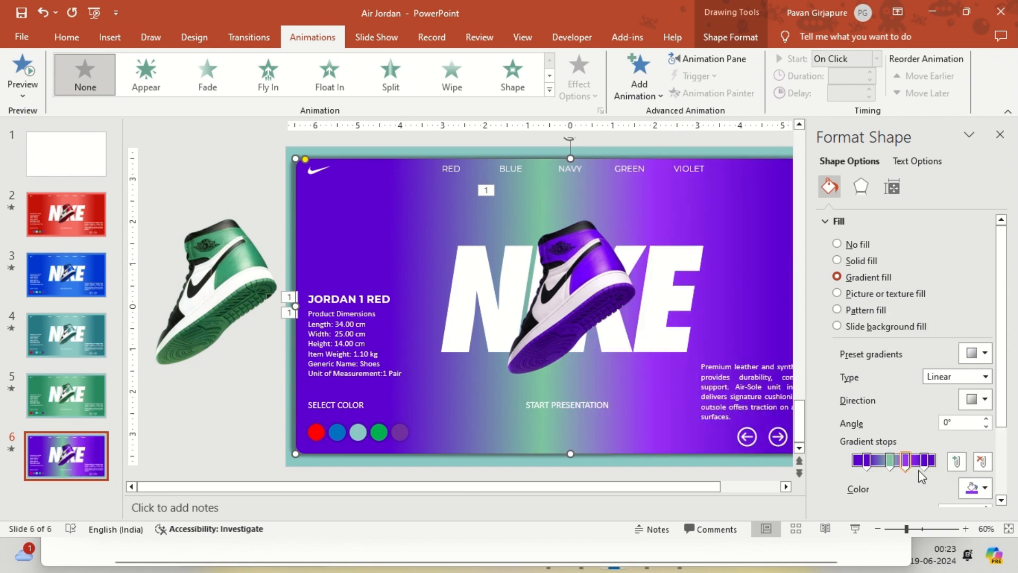
pyautogui.click(975, 488)
pyautogui.click(893, 441)
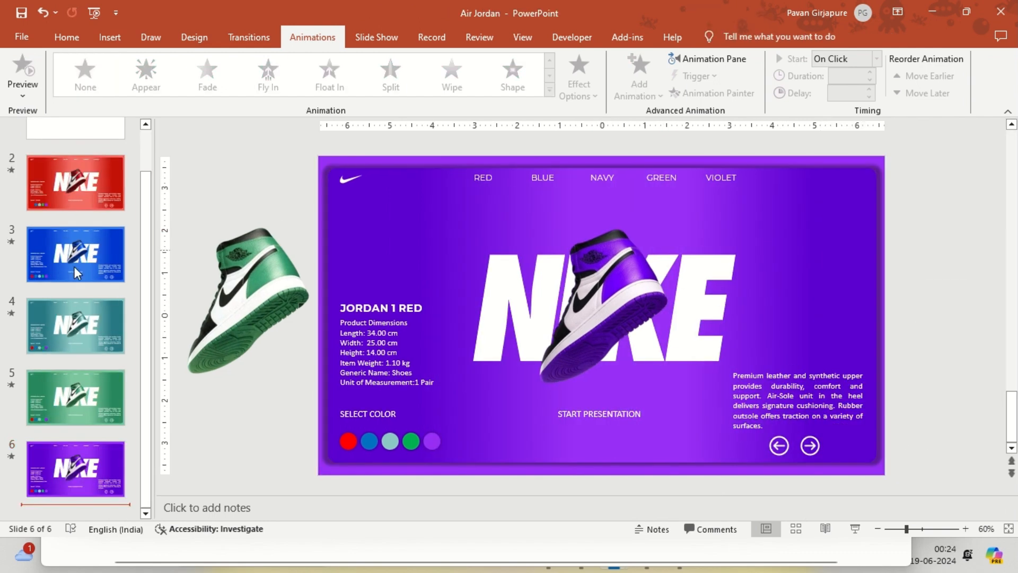
# Step: On the red slide, give the red color circle a click action that hyperlinks to First Slide
pyautogui.scroll(2, 74, 230)
pyautogui.click(74, 231)
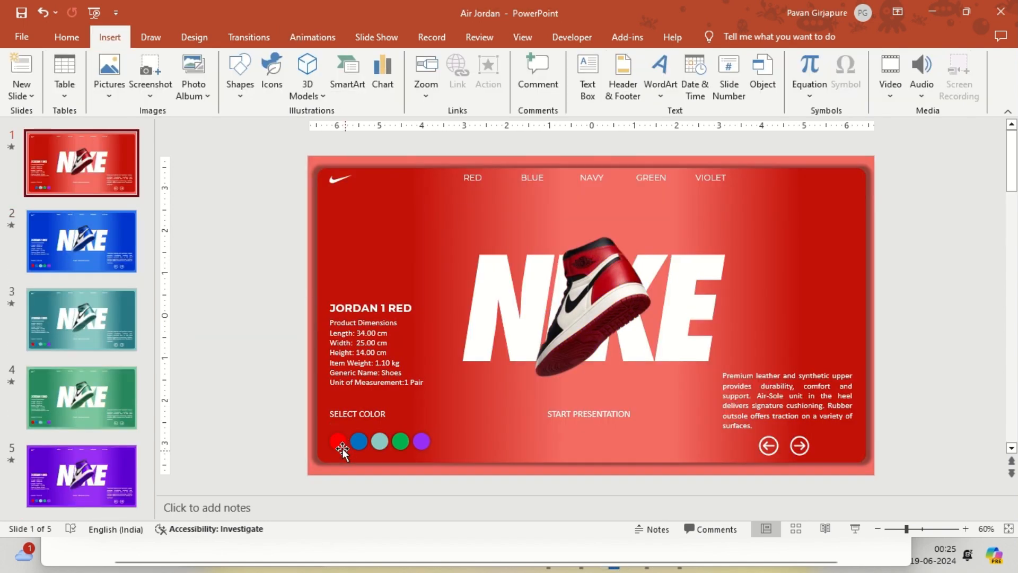
pyautogui.click(340, 444)
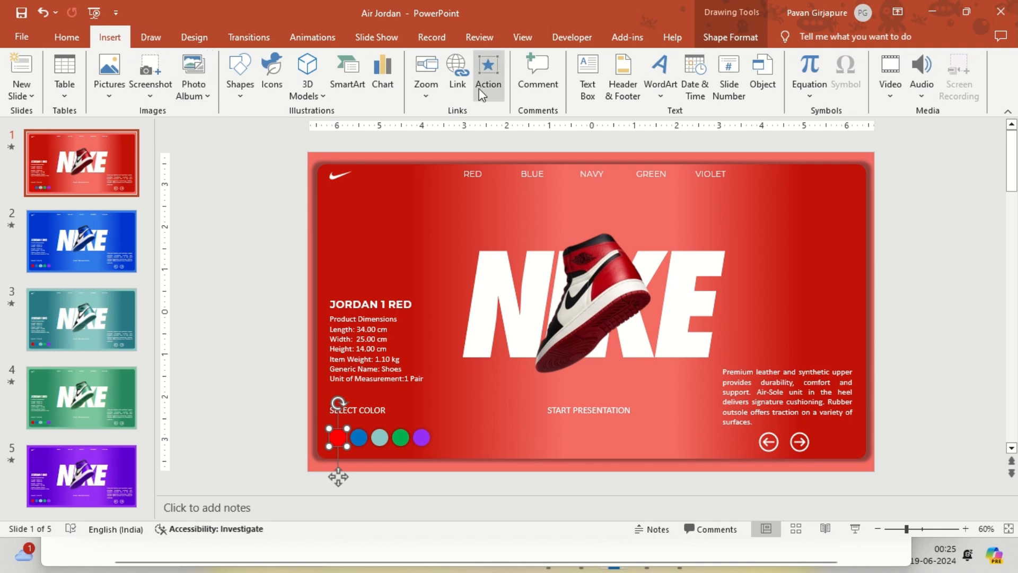
pyautogui.click(485, 74)
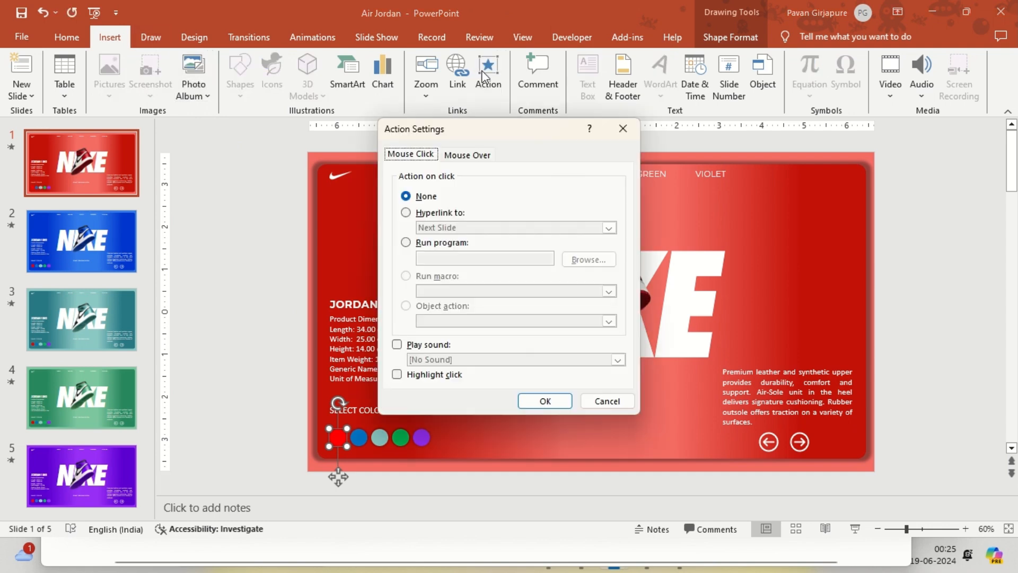
pyautogui.click(443, 214)
pyautogui.click(449, 228)
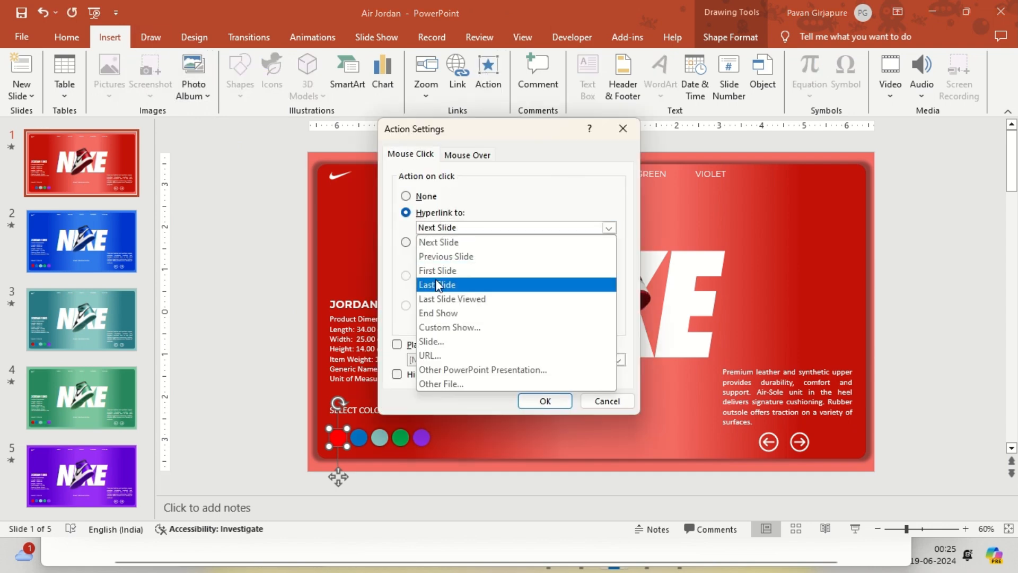
pyautogui.click(468, 270)
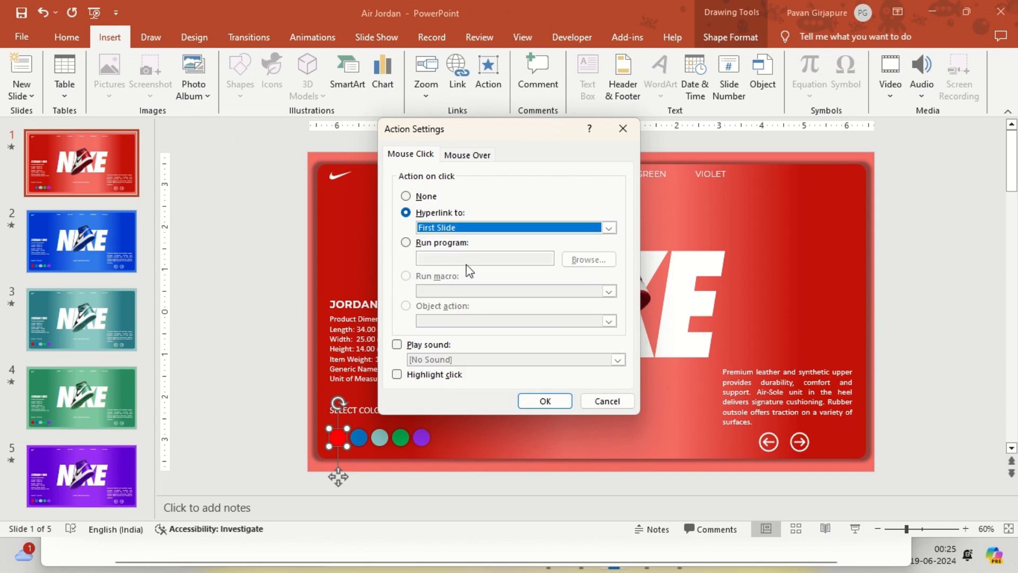
pyautogui.click(545, 401)
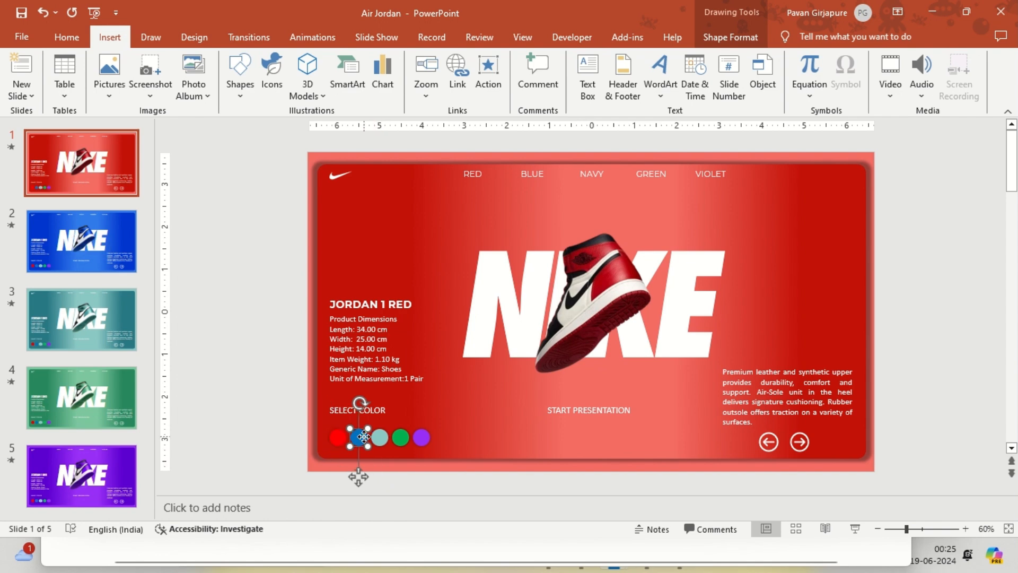
# Step: Give the blue color circle on the red slide a click action that hyperlinks to Slide 2
pyautogui.click(488, 65)
pyautogui.click(430, 212)
pyautogui.click(452, 228)
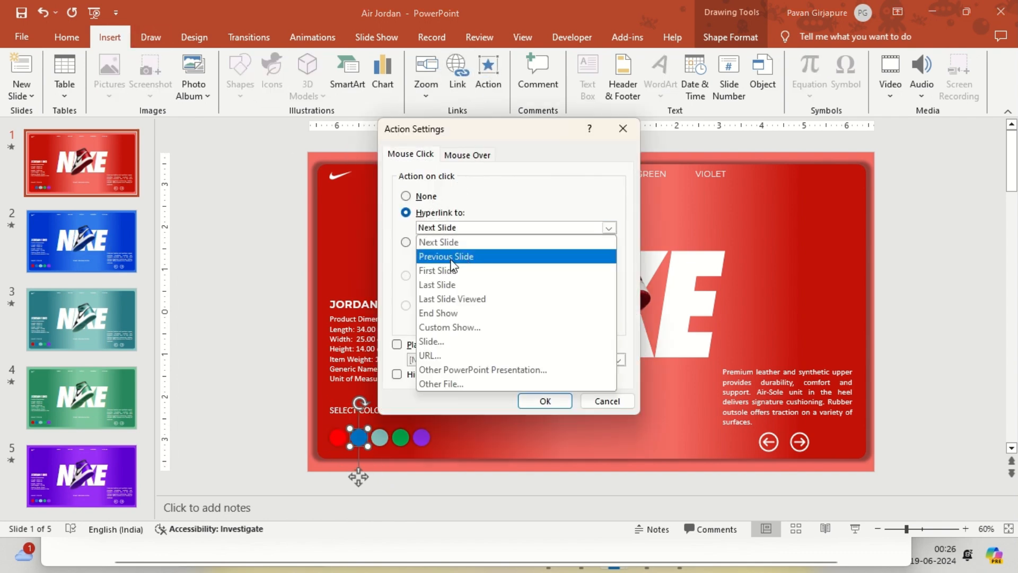
pyautogui.click(432, 341)
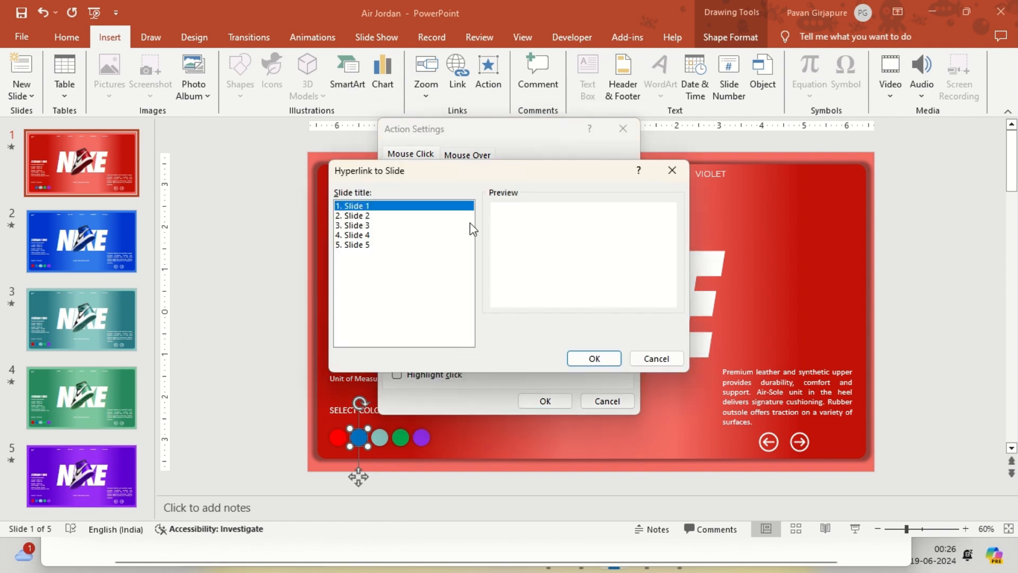
pyautogui.click(378, 216)
pyautogui.click(586, 358)
pyautogui.click(546, 400)
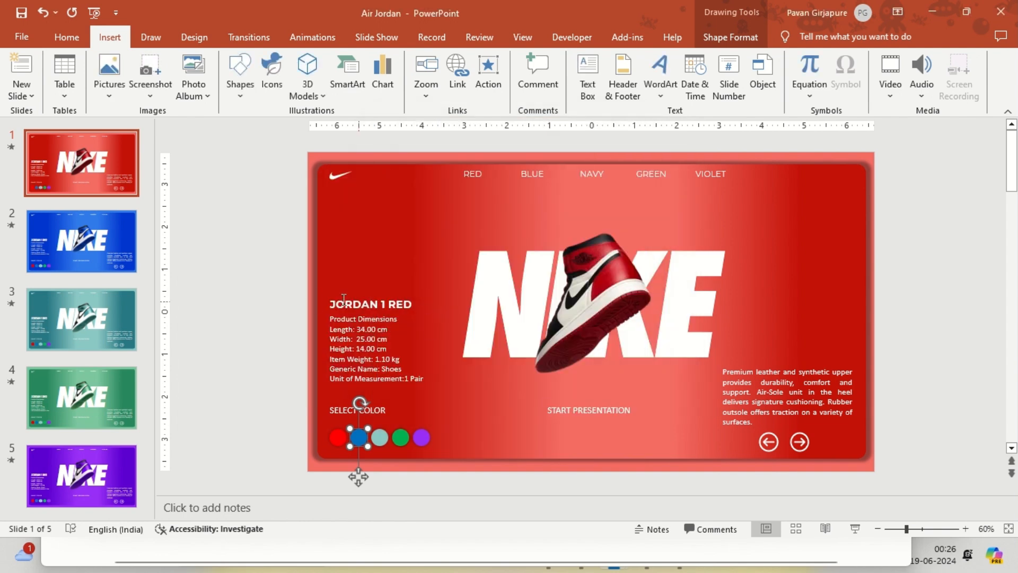
# Step: Give the teal color circle on the red slide a click action that hyperlinks to Slide 3
pyautogui.click(380, 438)
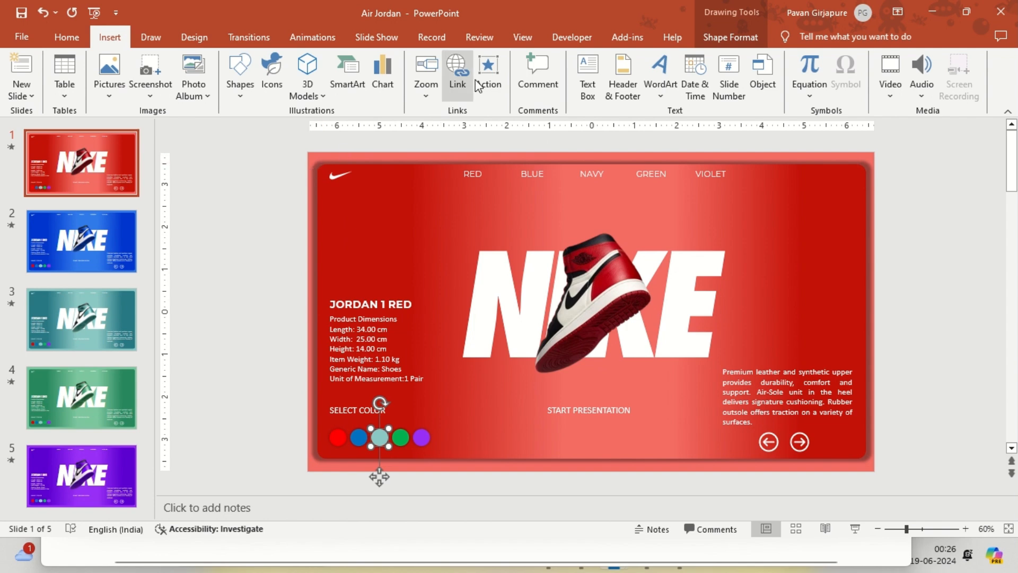
pyautogui.click(491, 72)
pyautogui.click(438, 213)
pyautogui.click(444, 229)
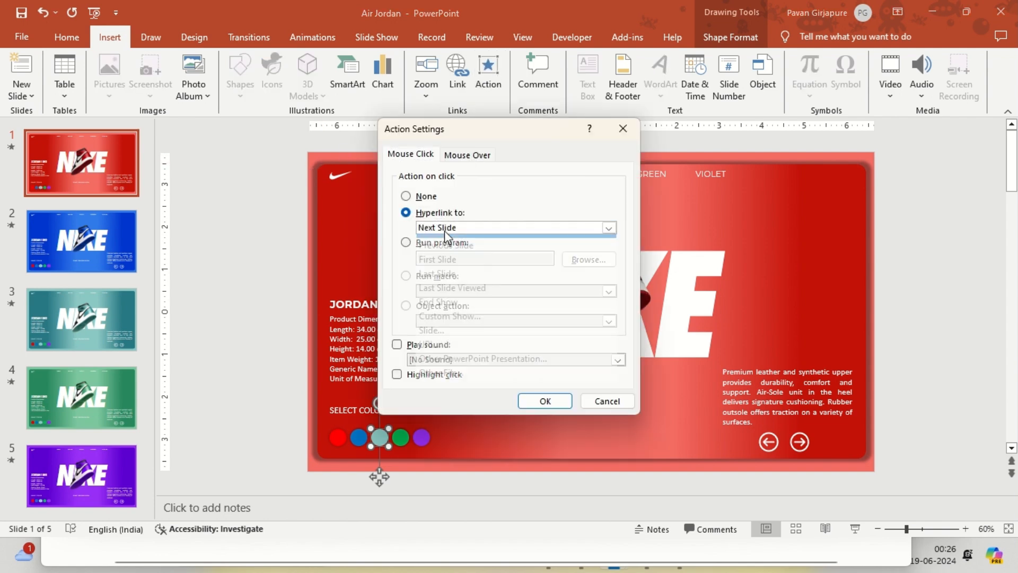
pyautogui.click(440, 343)
pyautogui.click(370, 225)
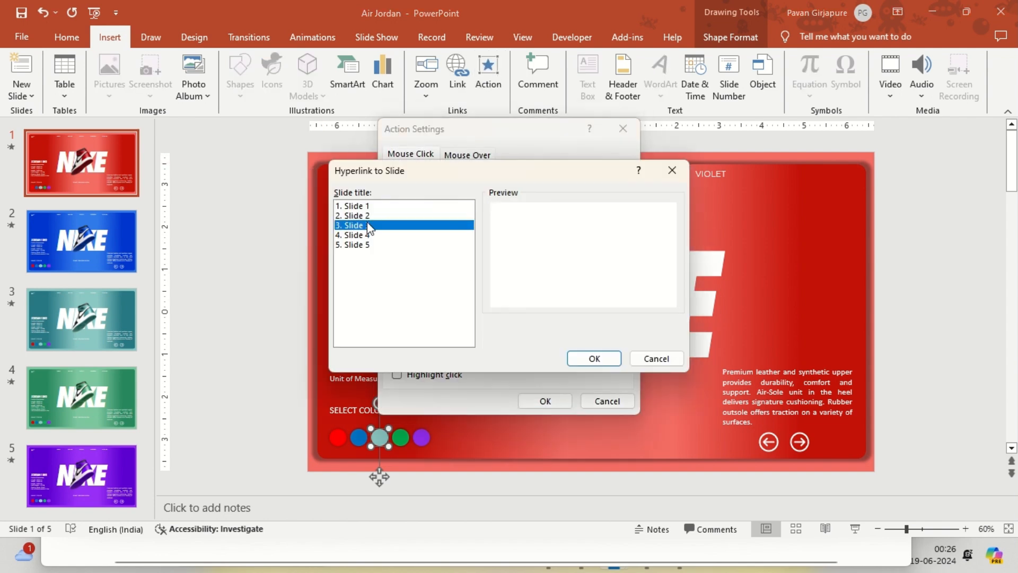
pyautogui.click(589, 358)
pyautogui.click(542, 400)
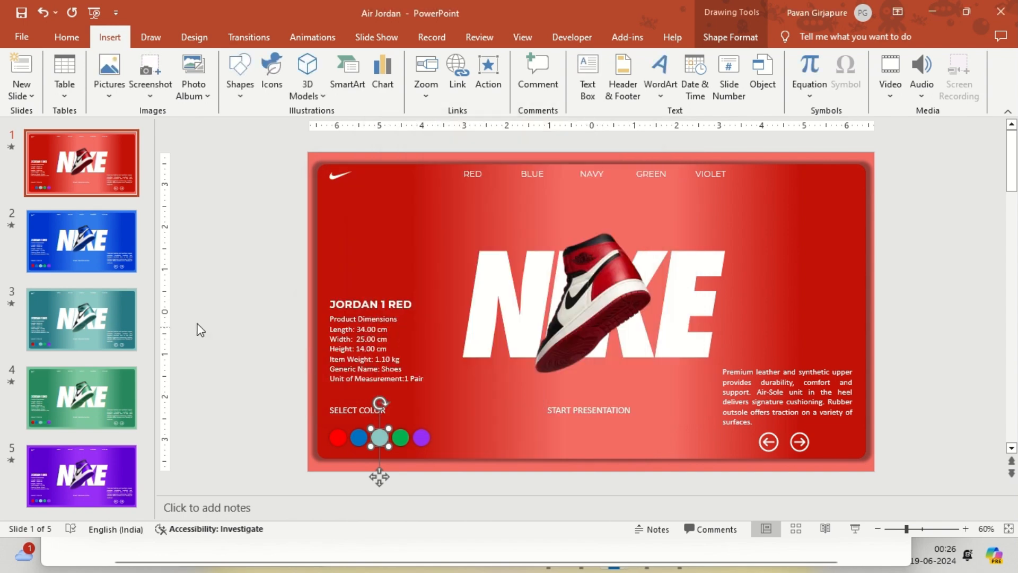
# Step: Give the green color circle on the red slide a click action that hyperlinks to Slide 4
pyautogui.click(402, 438)
pyautogui.click(489, 69)
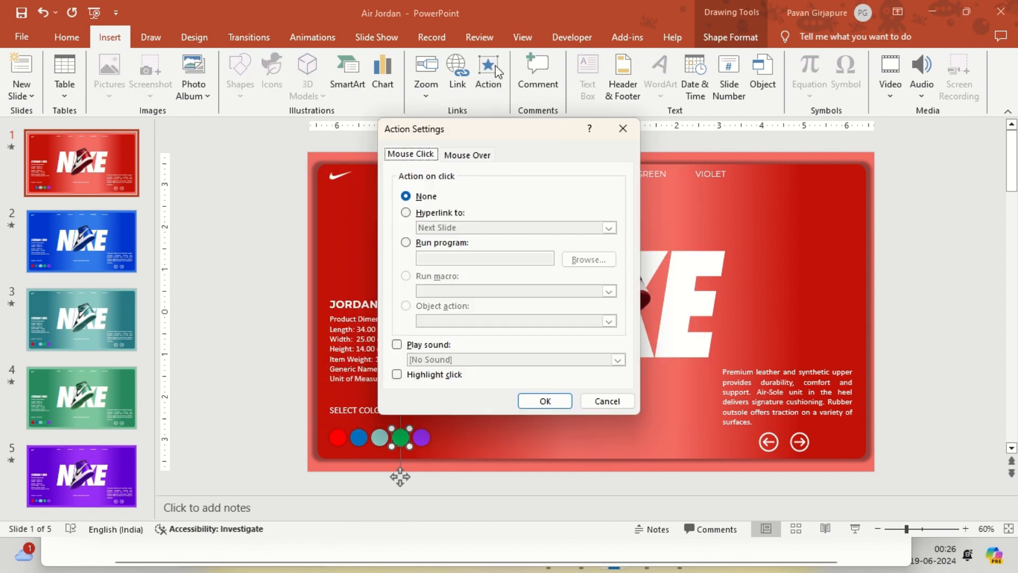
pyautogui.click(440, 213)
pyautogui.click(446, 228)
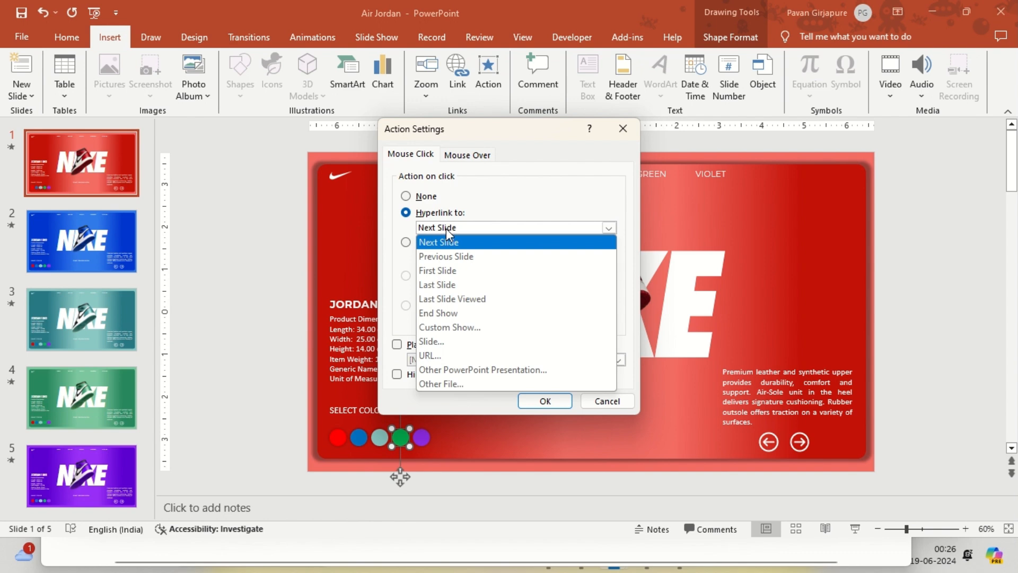
pyautogui.click(440, 341)
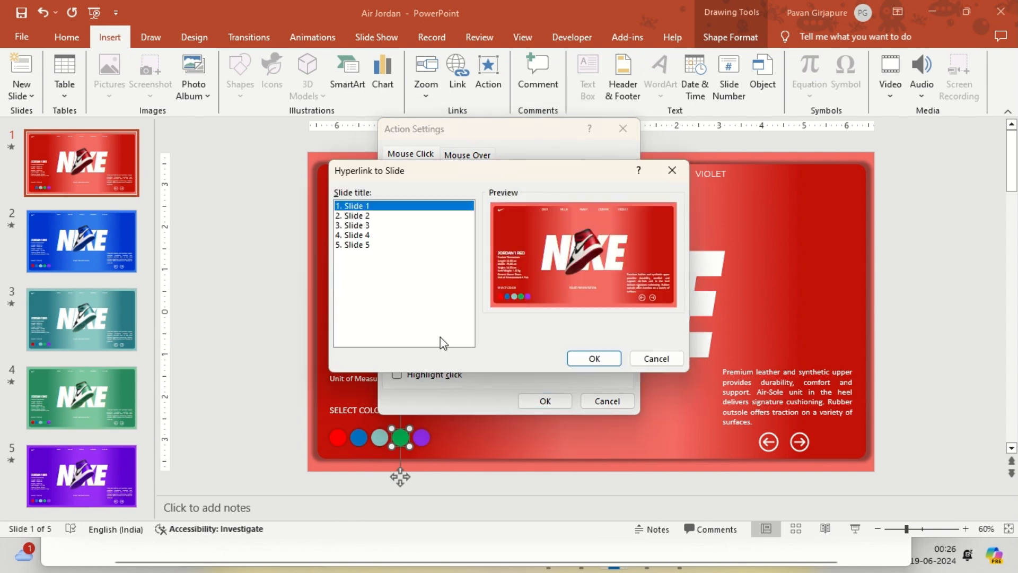
pyautogui.click(369, 235)
pyautogui.click(585, 356)
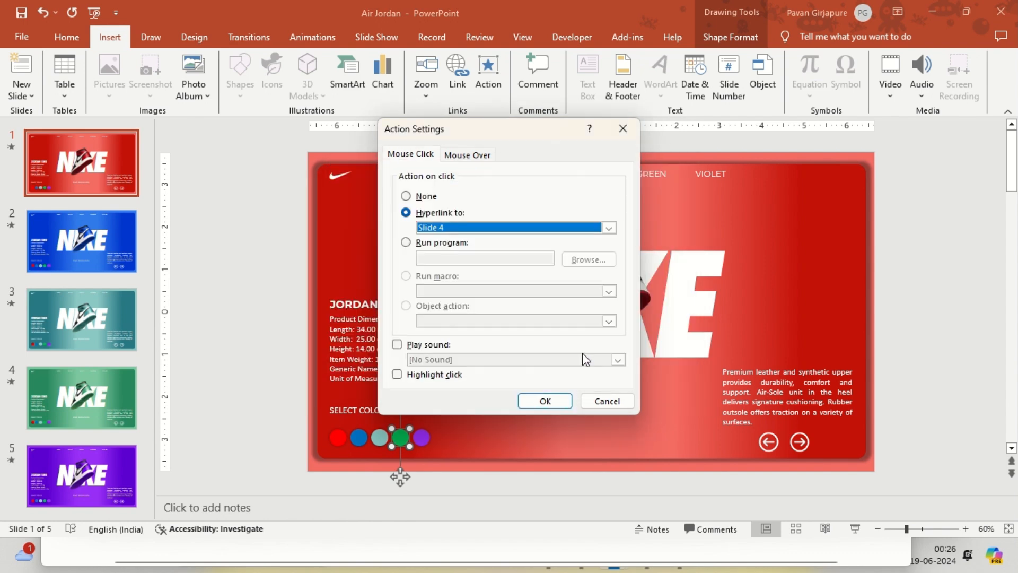
pyautogui.click(545, 401)
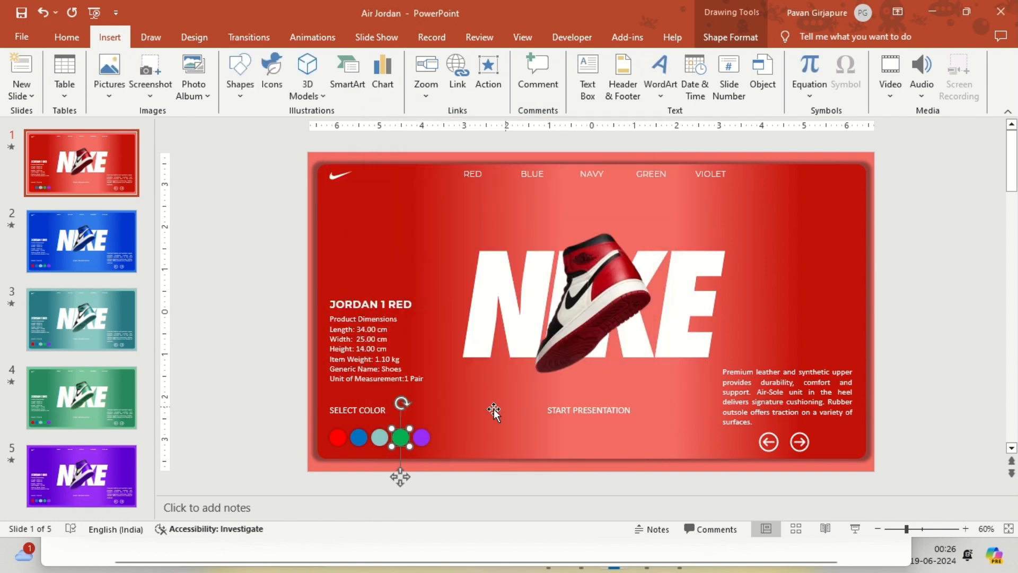
# Step: Give the violet color circle on the red slide a click action that hyperlinks to Slide 5
pyautogui.click(488, 72)
pyautogui.click(439, 213)
pyautogui.click(458, 228)
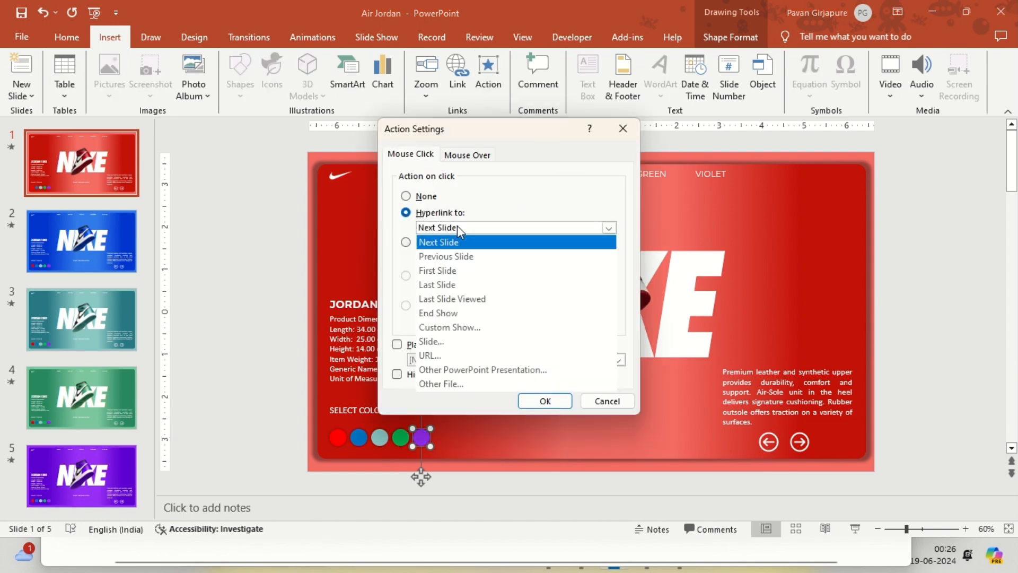
pyautogui.click(447, 339)
pyautogui.click(415, 281)
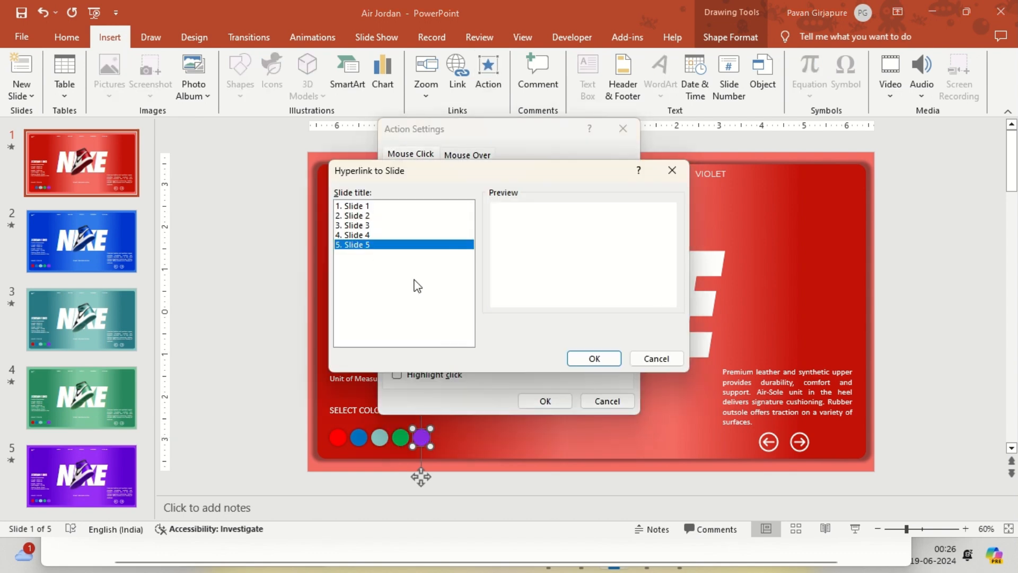
pyautogui.click(594, 357)
pyautogui.click(545, 401)
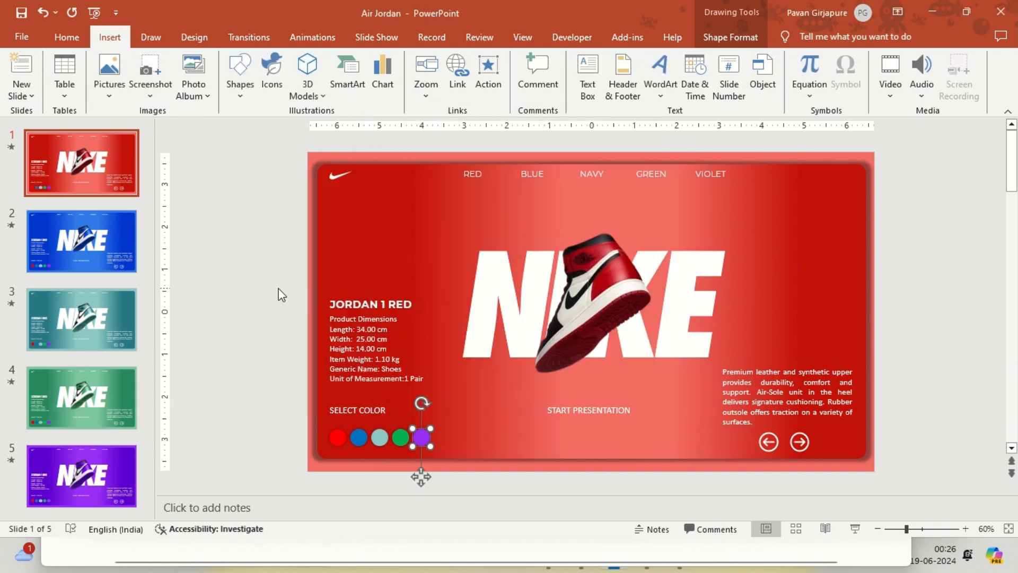
# Step: Copy the five linked color circles from the red slide and replace the blue slide's circles with them
pyautogui.click(272, 424)
pyautogui.moveTo(461, 443); pyautogui.dragTo(490, 463)
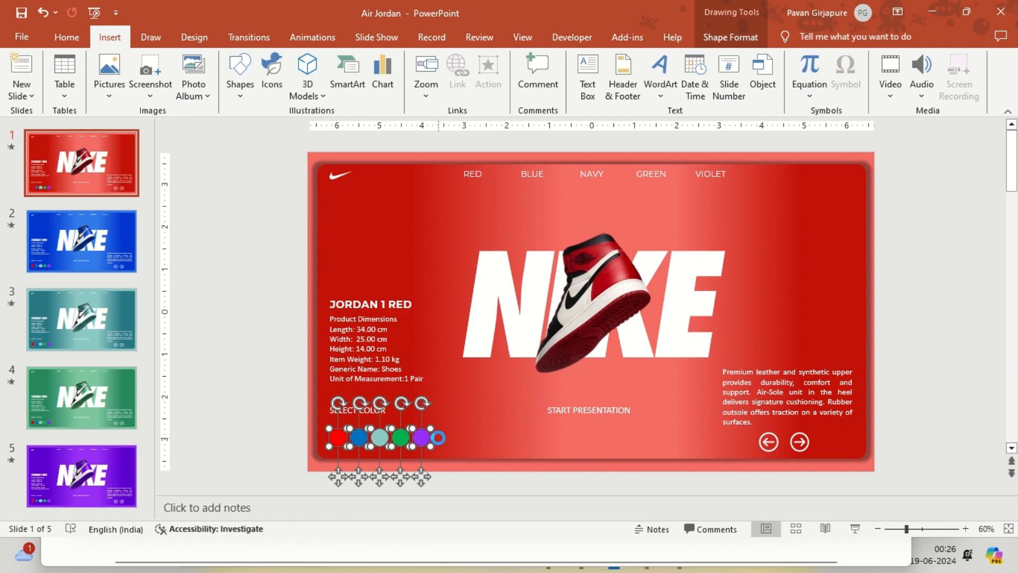
pyautogui.click(99, 237)
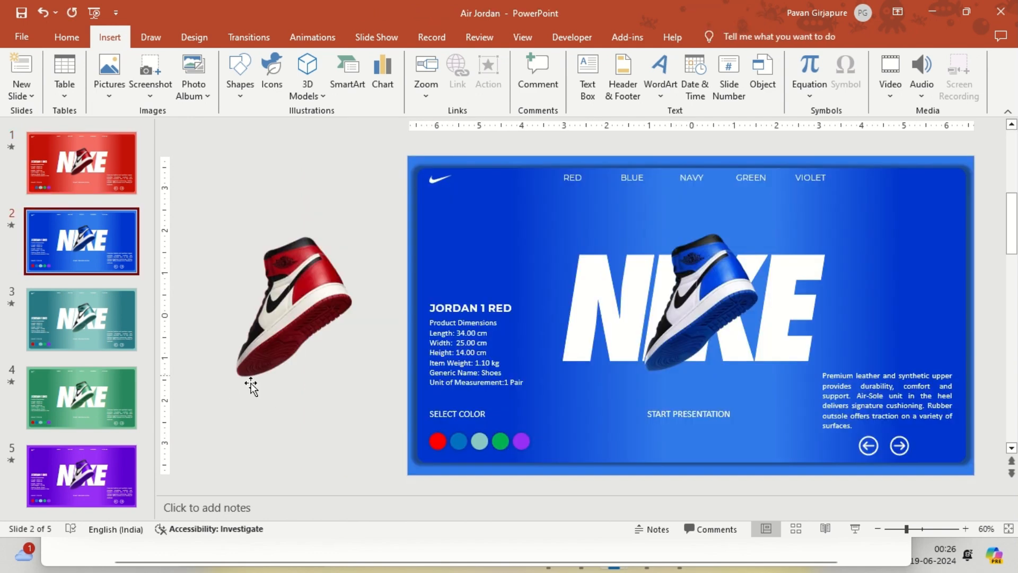
pyautogui.moveTo(606, 482); pyautogui.dragTo(364, 430)
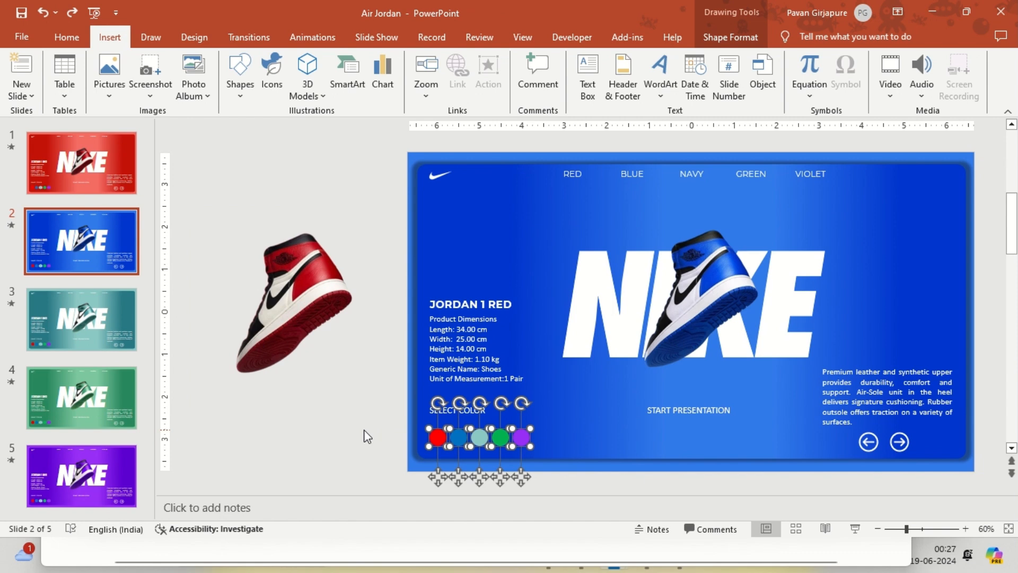
pyautogui.hotkey('ctrl', 'x')
pyautogui.hotkey('ctrl', 'v')
pyautogui.click(360, 432)
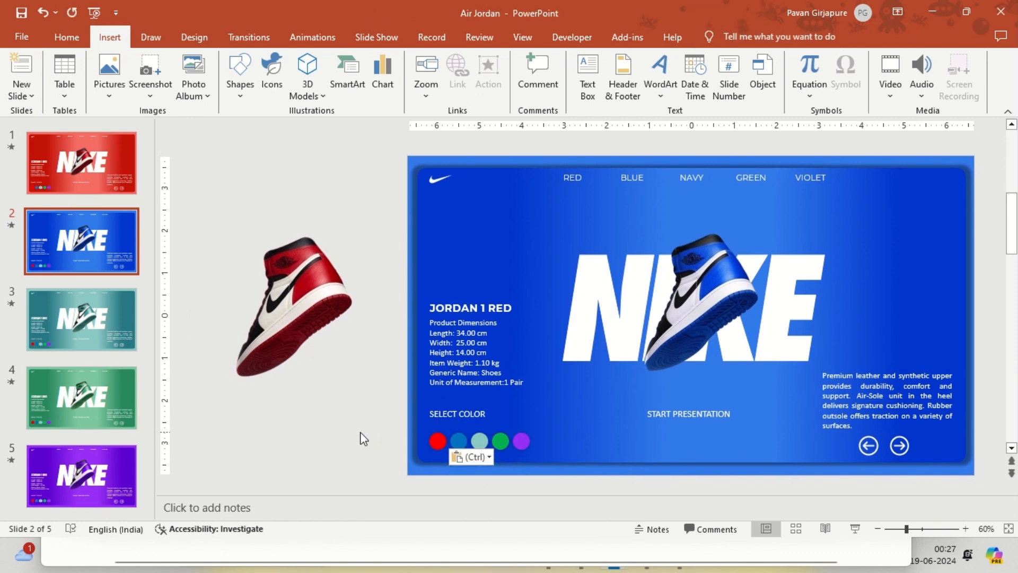
# Step: Replace the five color circles on the teal slide 3 with the copied linked circles
pyautogui.click(81, 317)
pyautogui.moveTo(349, 447); pyautogui.dragTo(290, 425)
pyautogui.hotkey('ctrl', 'x')
pyautogui.hotkey('ctrl', 'v')
pyautogui.click(290, 425)
# Step: Replace the five color circles on the green slide 4 with the copied linked circles
pyautogui.click(106, 397)
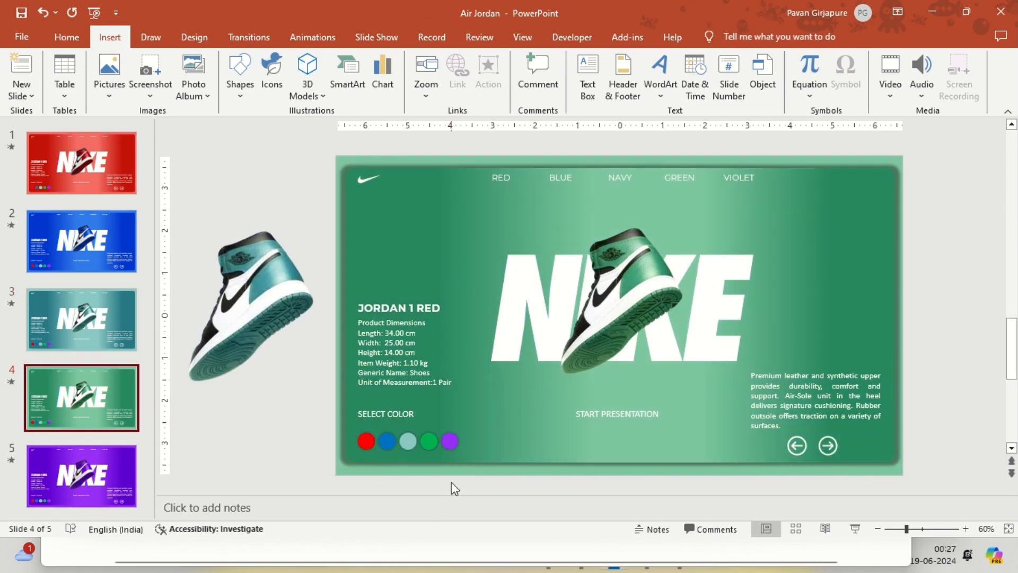
pyautogui.moveTo(491, 485); pyautogui.dragTo(314, 425)
pyautogui.hotkey('ctrl', 'x')
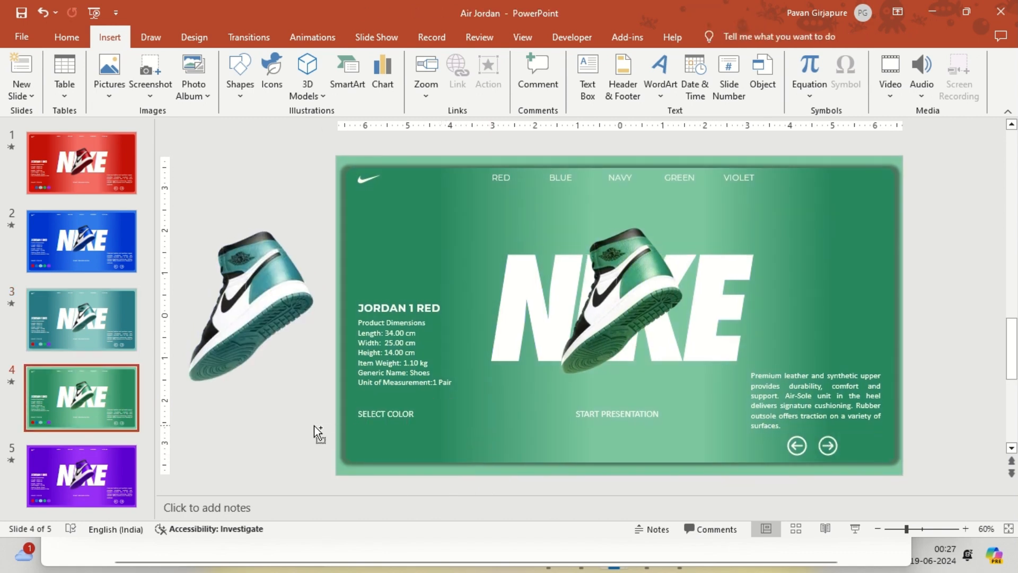
pyautogui.hotkey('ctrl', 'v')
# Step: Replace the five color circles on the violet slide 5 with the copied linked circles
pyautogui.click(83, 476)
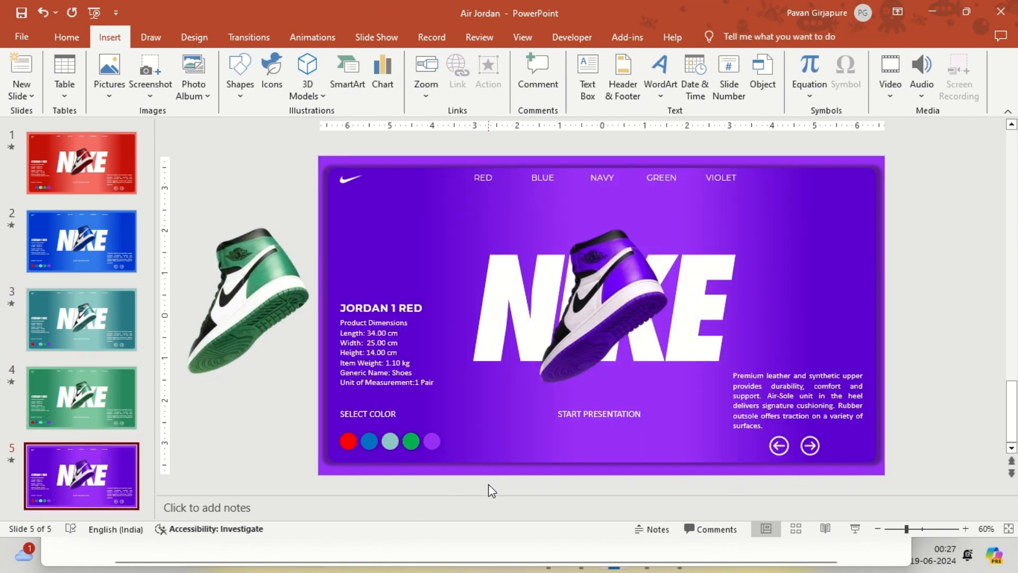
pyautogui.moveTo(488, 485); pyautogui.dragTo(292, 427)
pyautogui.hotkey('ctrl', 'x')
pyautogui.hotkey('ctrl', 'v')
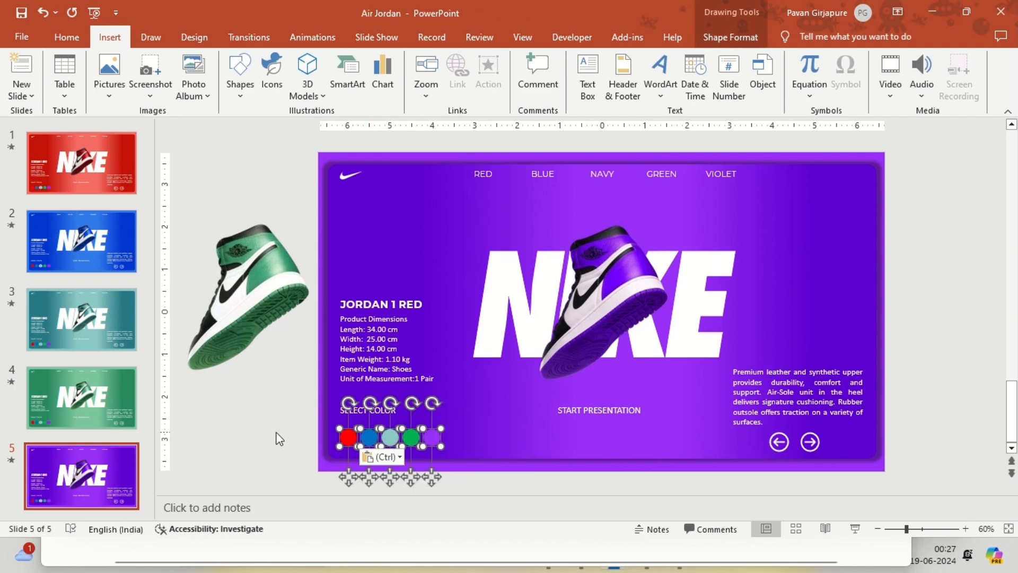
pyautogui.click(209, 415)
# Step: Run the slide show from the beginning and test the links on the violet and green color circles
pyautogui.press('F5')
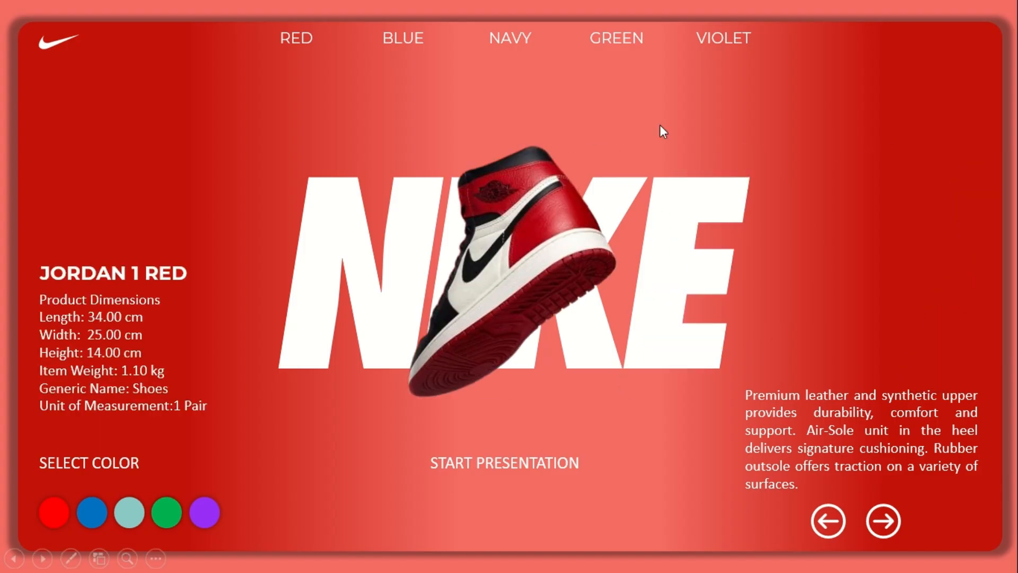
pyautogui.click(203, 501)
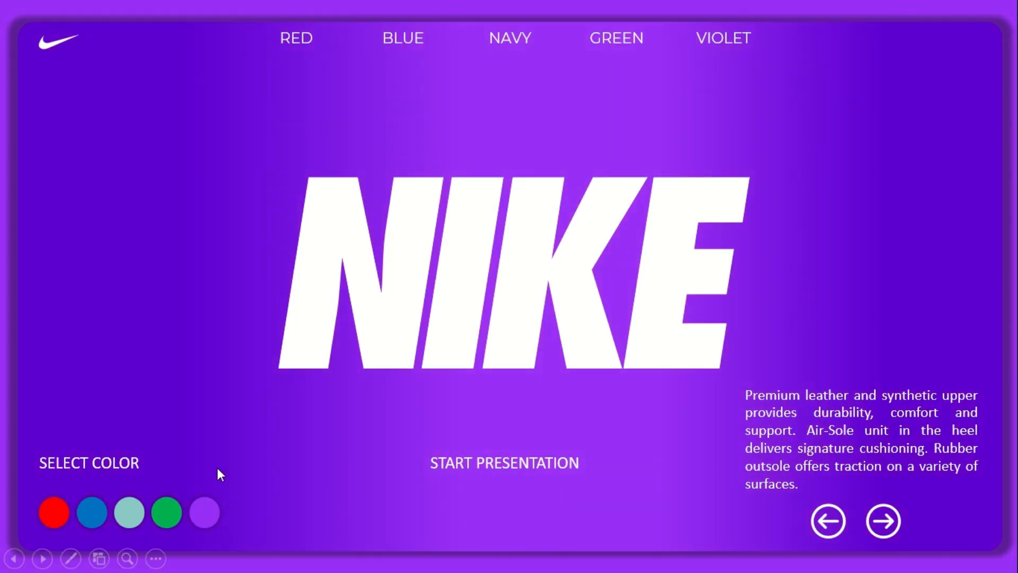
pyautogui.click(167, 512)
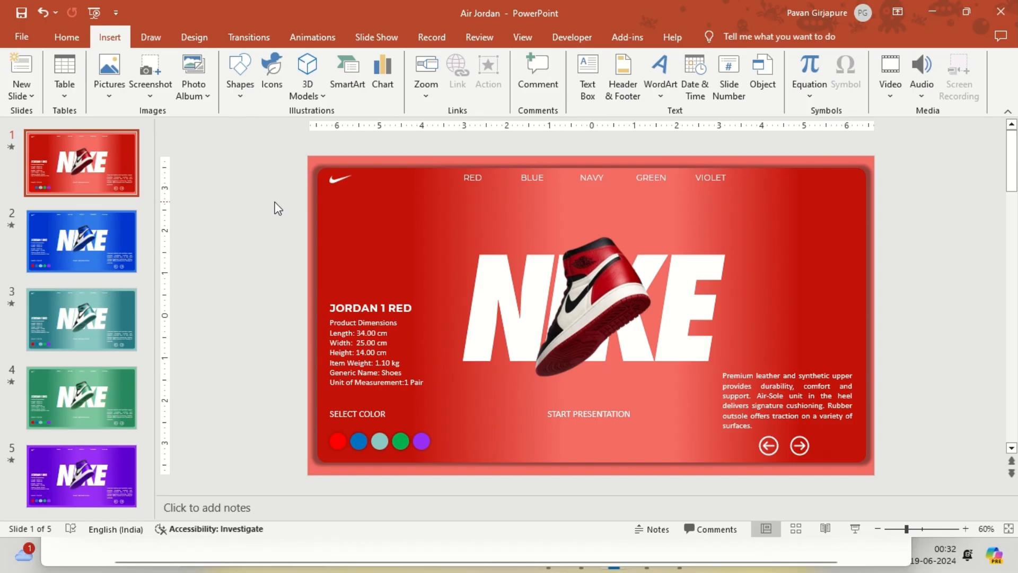
# Step: Give the RED heading on the red slide a click action that hyperlinks to Slide 1
pyautogui.click(470, 175)
pyautogui.click(488, 71)
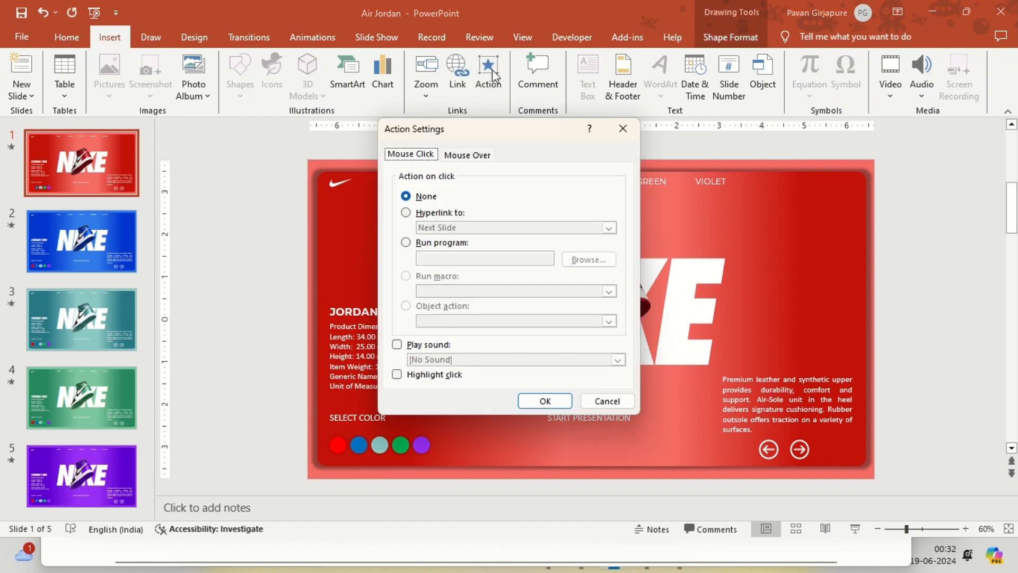
pyautogui.click(435, 212)
pyautogui.click(443, 228)
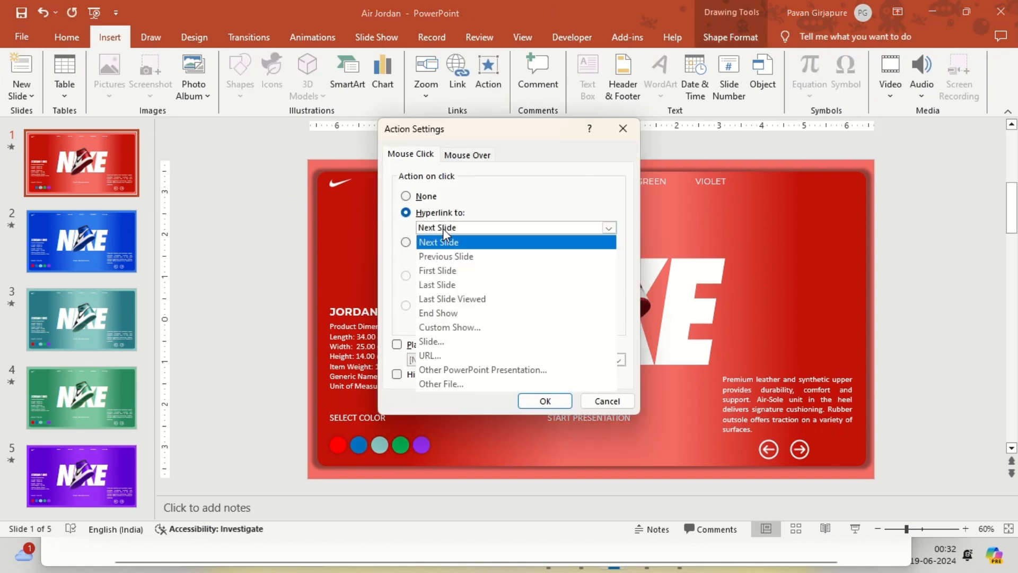
pyautogui.click(439, 341)
pyautogui.click(595, 358)
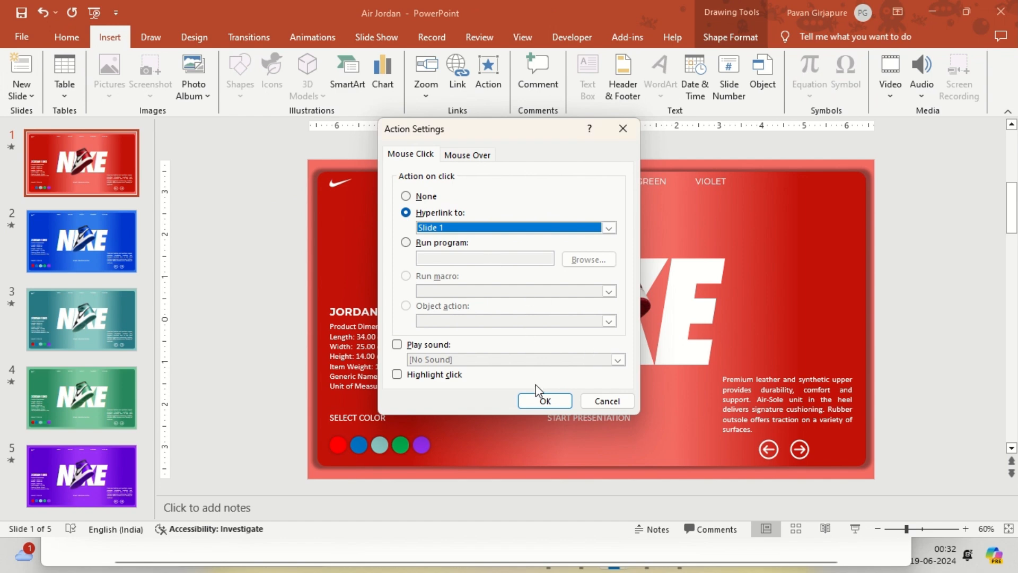
pyautogui.click(545, 400)
# Step: Give the BLUE heading on the red slide a click action that hyperlinks to Slide 2
pyautogui.click(532, 180)
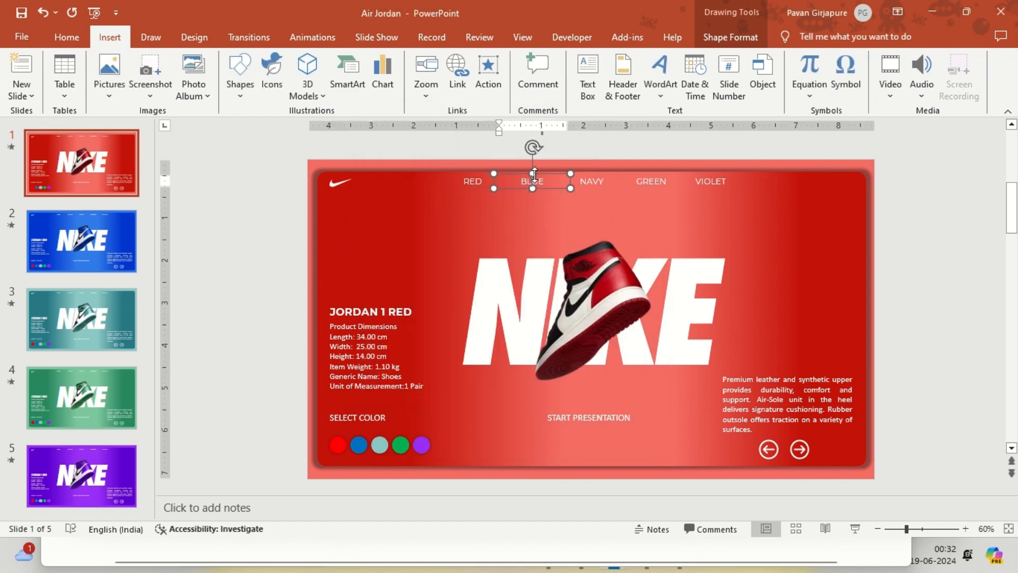
pyautogui.click(483, 53)
pyautogui.click(443, 212)
pyautogui.click(446, 227)
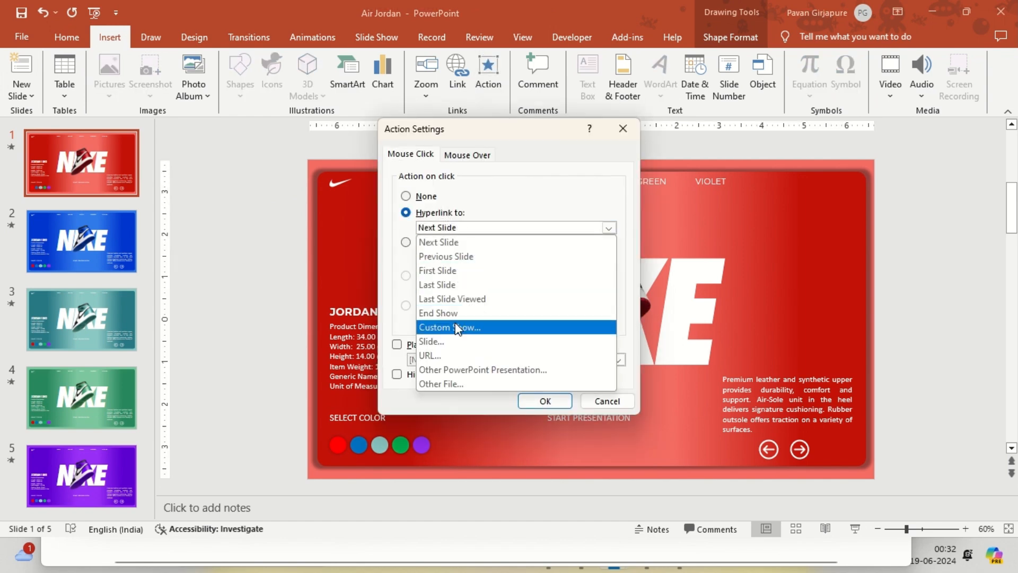
pyautogui.click(454, 341)
pyautogui.click(362, 216)
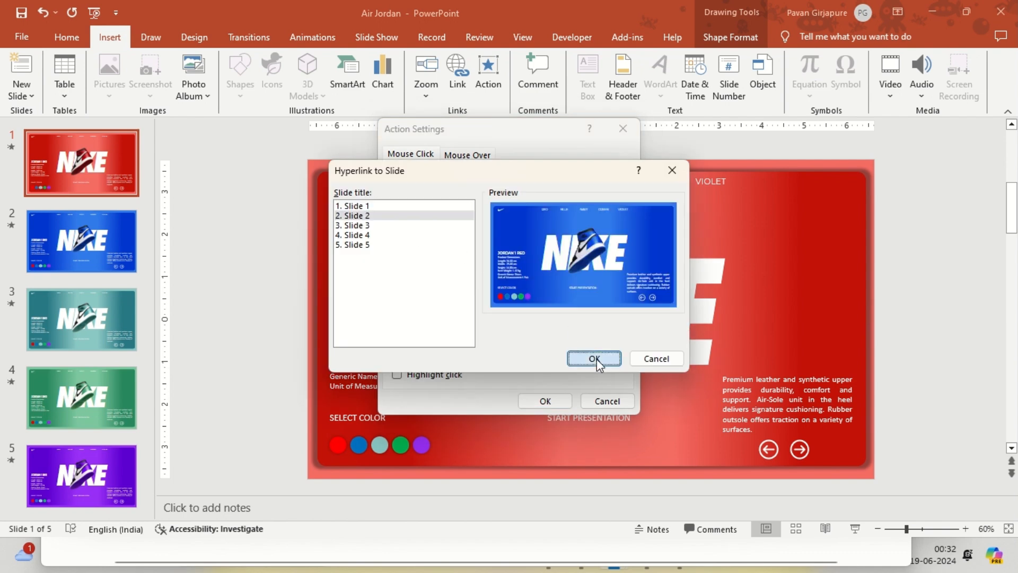
pyautogui.click(594, 358)
pyautogui.click(545, 400)
# Step: Give the NAVY heading on the red slide a click action that hyperlinks to Slide 3
pyautogui.click(591, 181)
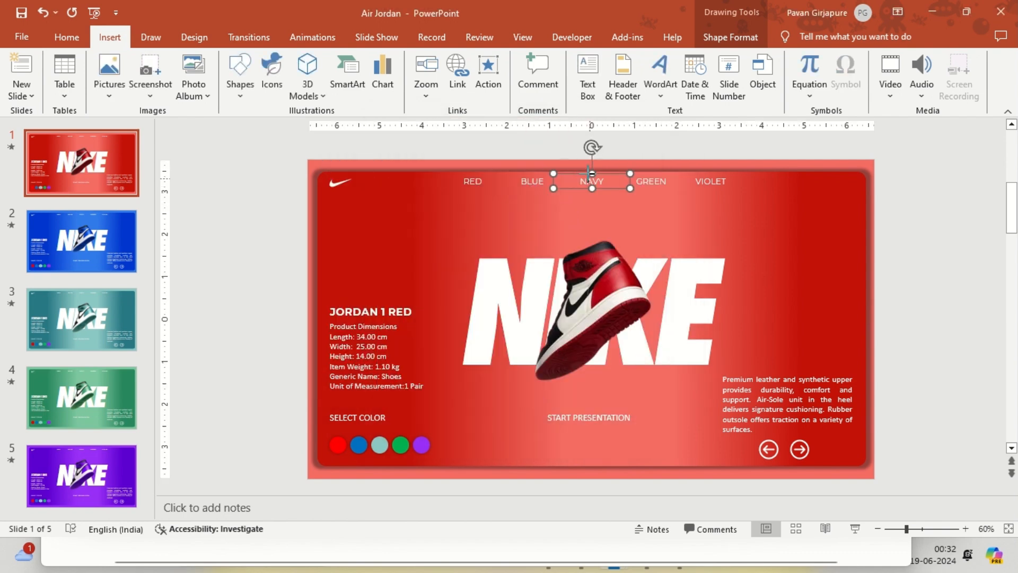
pyautogui.click(487, 67)
pyautogui.click(435, 212)
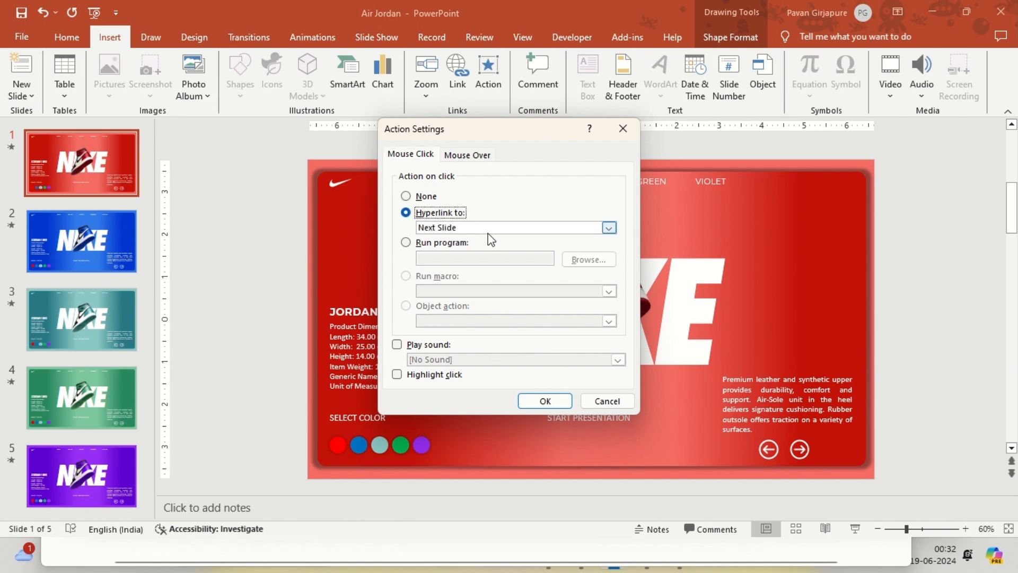
pyautogui.click(488, 227)
pyautogui.click(464, 341)
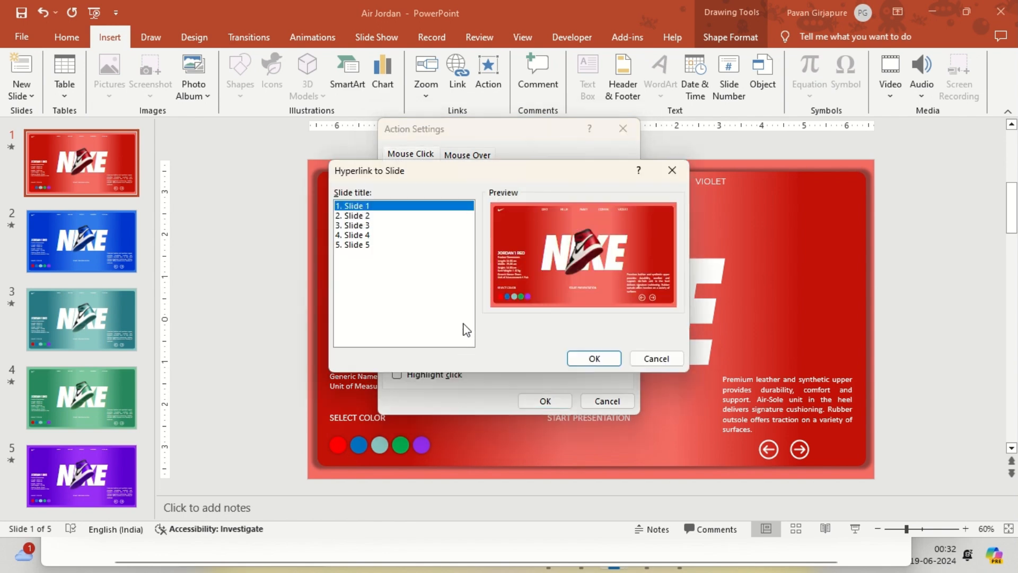
pyautogui.click(363, 226)
pyautogui.click(594, 358)
pyautogui.click(545, 400)
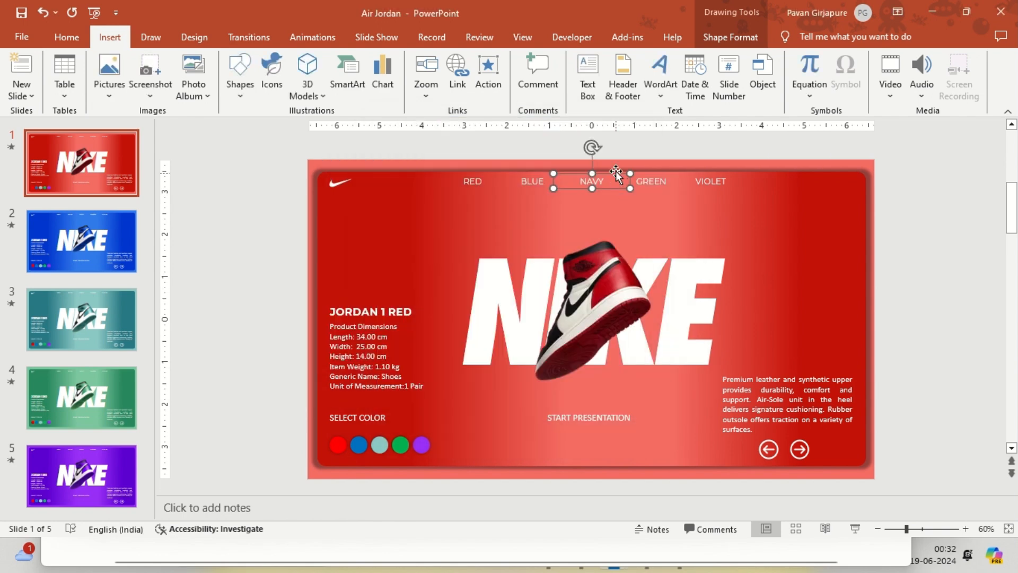
# Step: Give the GREEN heading on the red slide a click action that hyperlinks to Slide 4
pyautogui.click(656, 176)
pyautogui.click(488, 71)
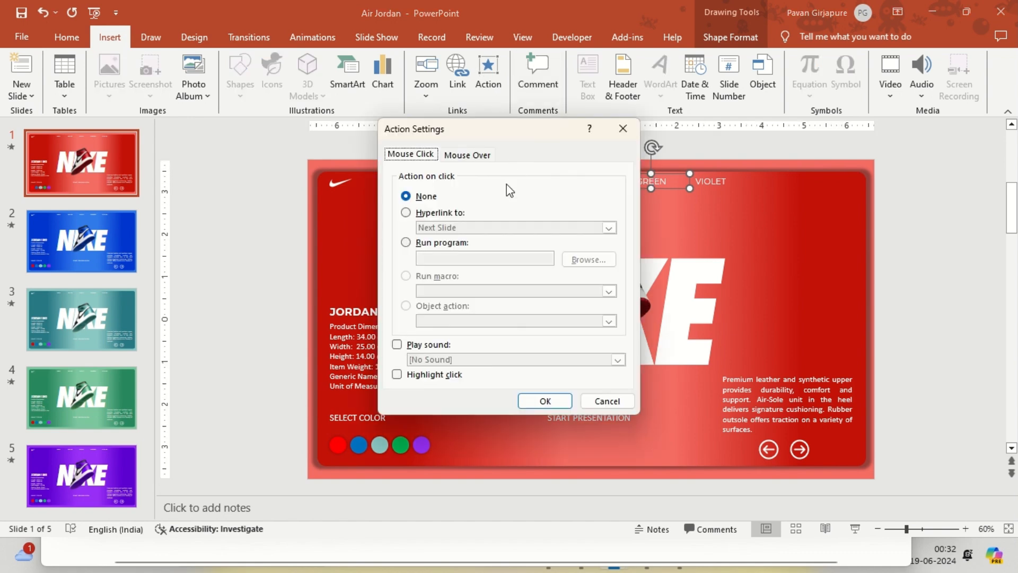
pyautogui.click(452, 212)
pyautogui.click(461, 227)
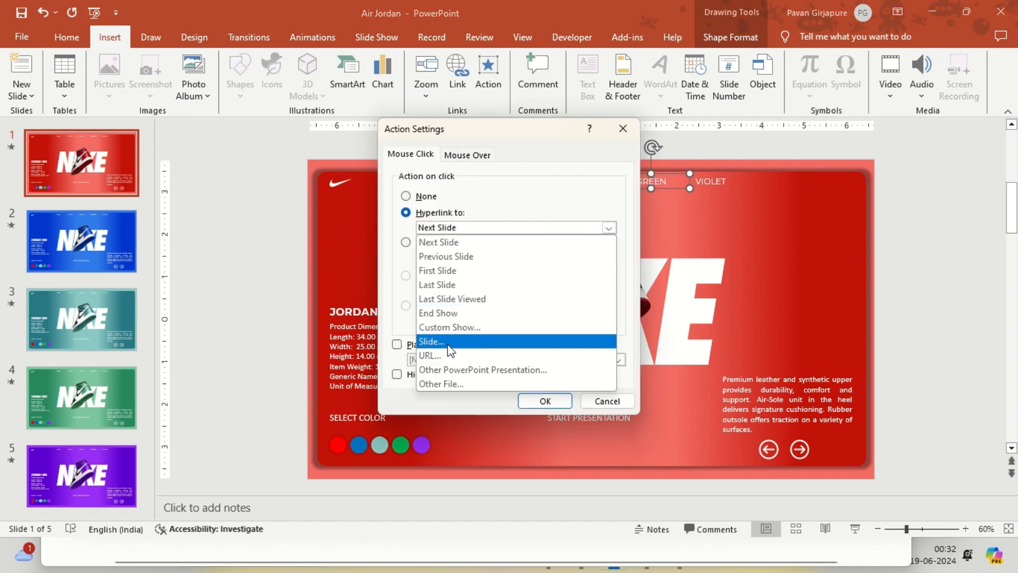
pyautogui.click(472, 339)
pyautogui.click(369, 235)
pyautogui.click(593, 356)
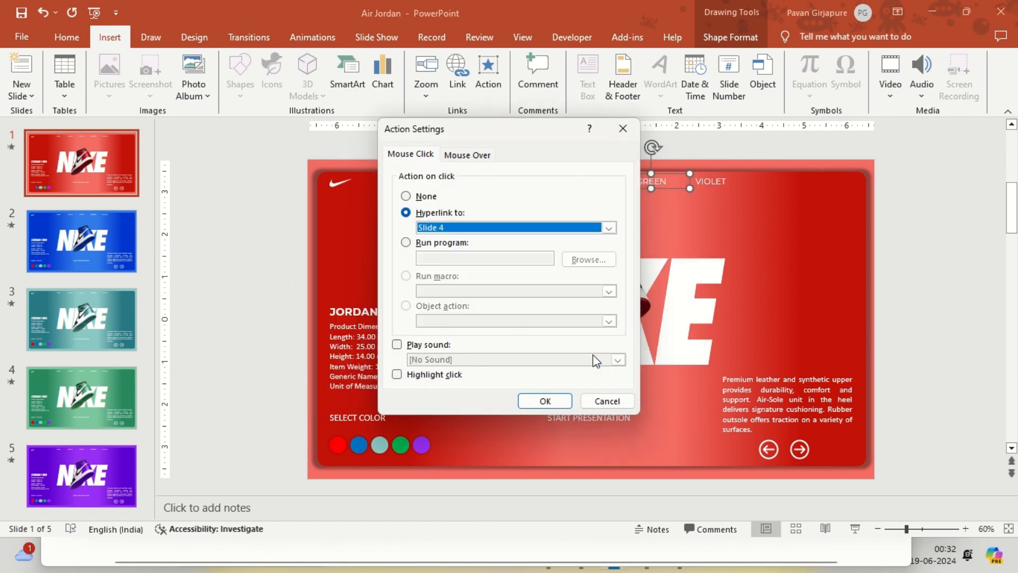
pyautogui.click(545, 401)
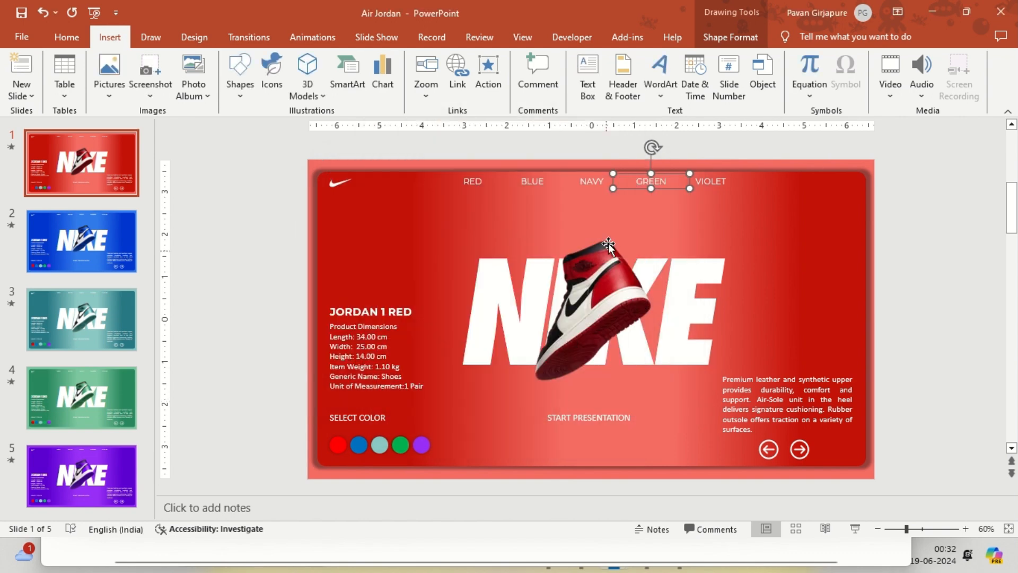
# Step: Give the VIOLET heading on the red slide a click action that hyperlinks to Slide 5
pyautogui.click(707, 180)
pyautogui.click(487, 80)
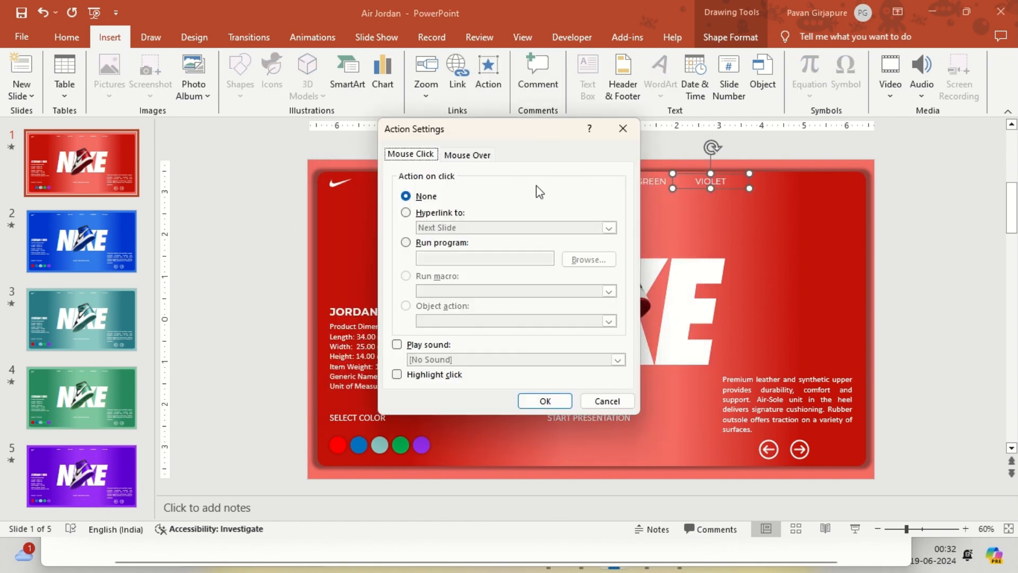
pyautogui.click(435, 222)
pyautogui.click(471, 228)
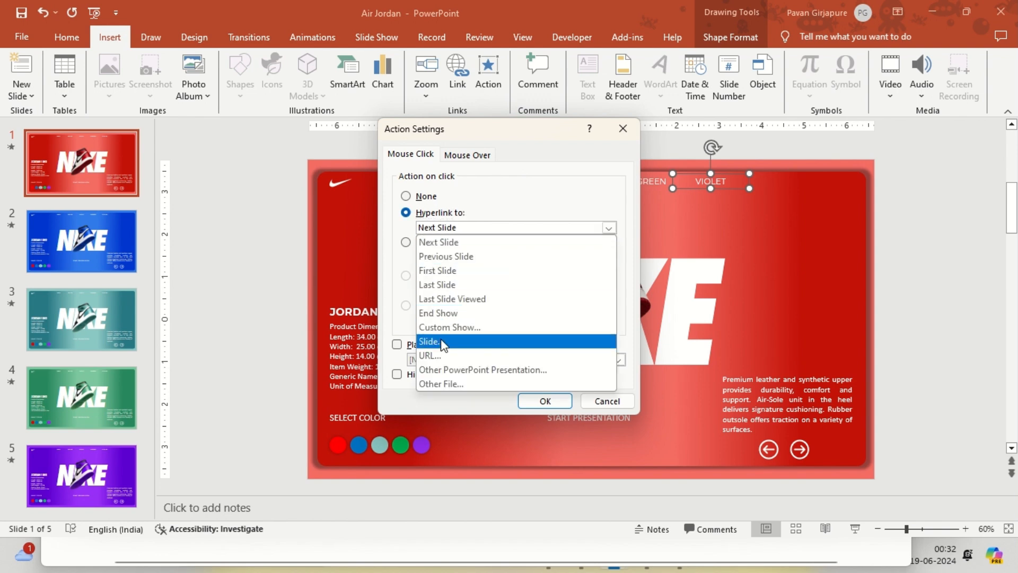
pyautogui.click(456, 340)
pyautogui.click(370, 247)
pyautogui.click(593, 359)
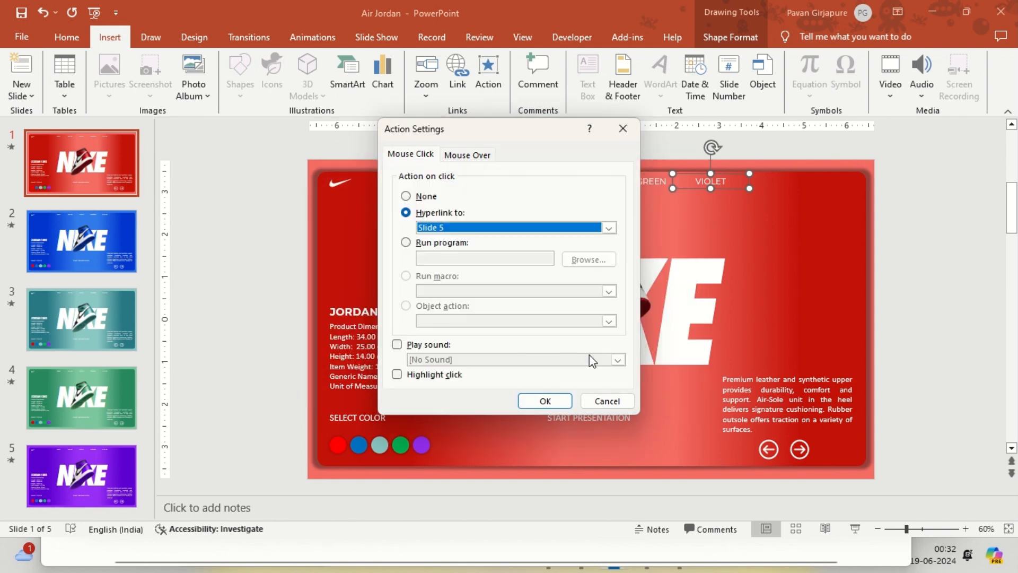
pyautogui.click(565, 403)
pyautogui.click(301, 215)
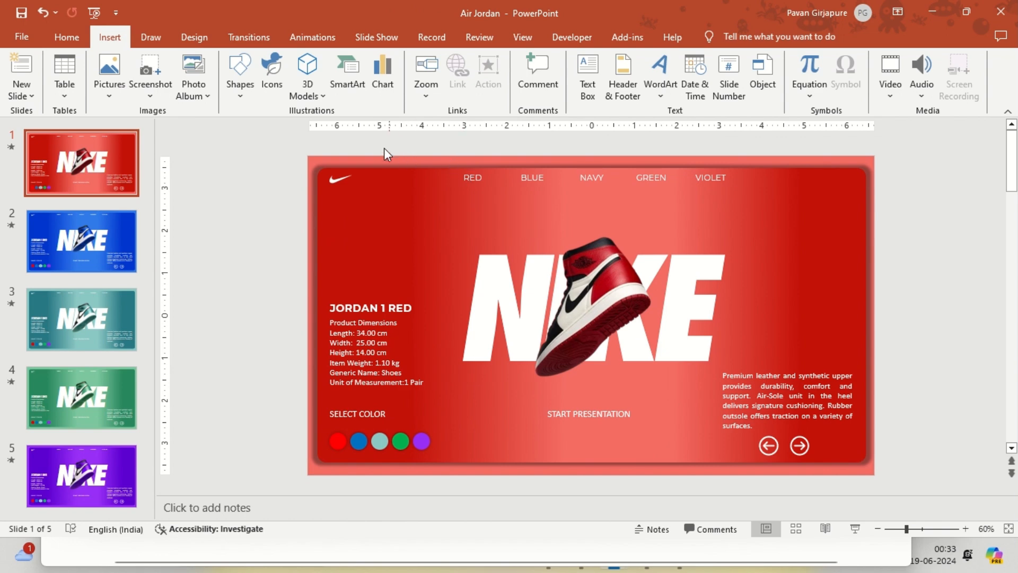
# Step: Copy the five linked color headings from the red slide and replace the blue slide's unlinked headings with them
pyautogui.moveTo(394, 139); pyautogui.dragTo(812, 199)
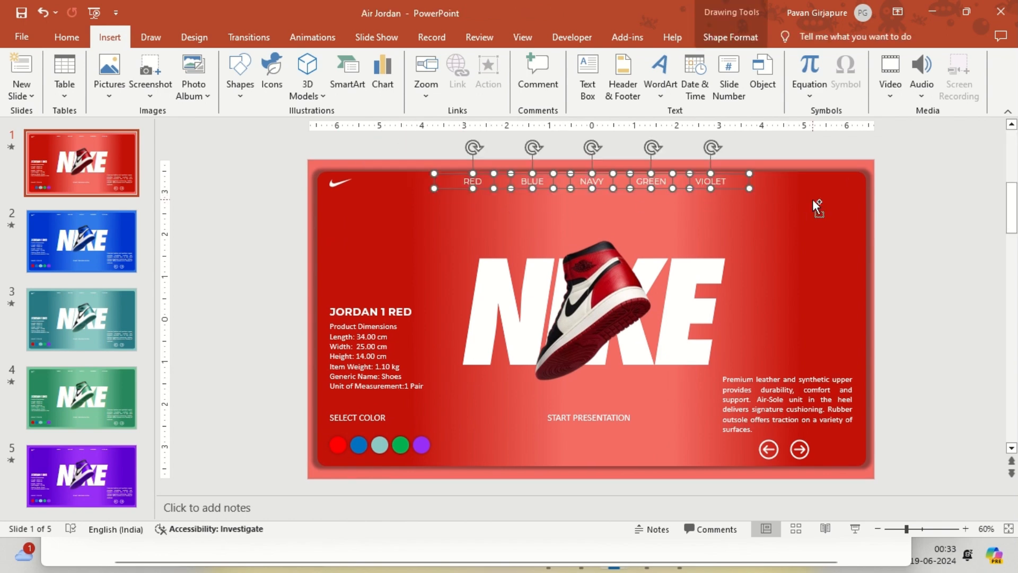
pyautogui.click(82, 241)
pyautogui.moveTo(541, 143); pyautogui.dragTo(853, 198)
pyautogui.keyDown('shift'); pyautogui.click(572, 176); pyautogui.keyUp('shift')
pyautogui.press('Delete')
pyautogui.hotkey('ctrl', 'v')
pyautogui.click(361, 208)
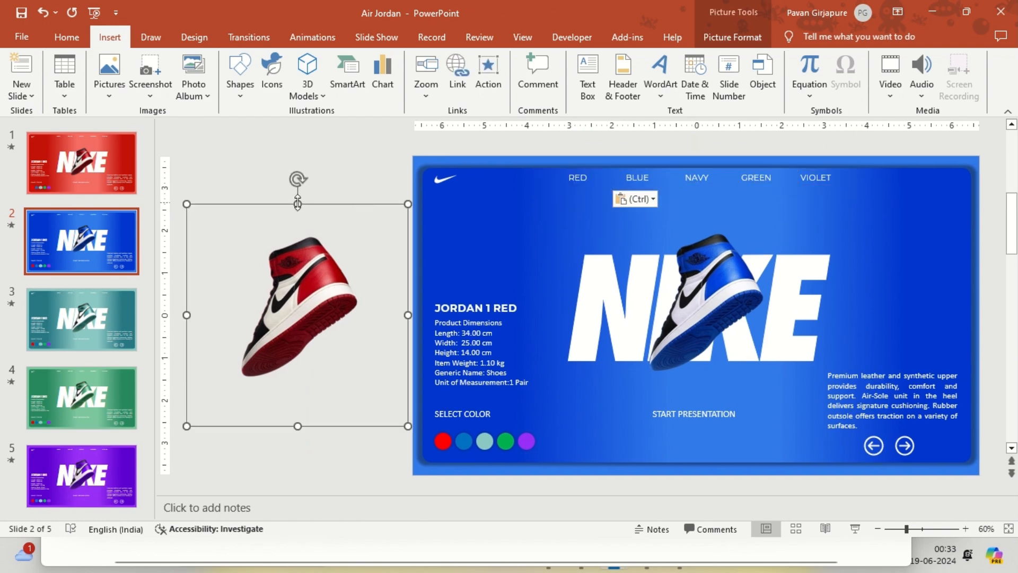
# Step: Replace the color headings on the teal Slide 3 with the copied linked headings
pyautogui.click(90, 315)
pyautogui.moveTo(409, 148); pyautogui.dragTo(800, 199)
pyautogui.press('Delete')
pyautogui.hotkey('ctrl', 'v')
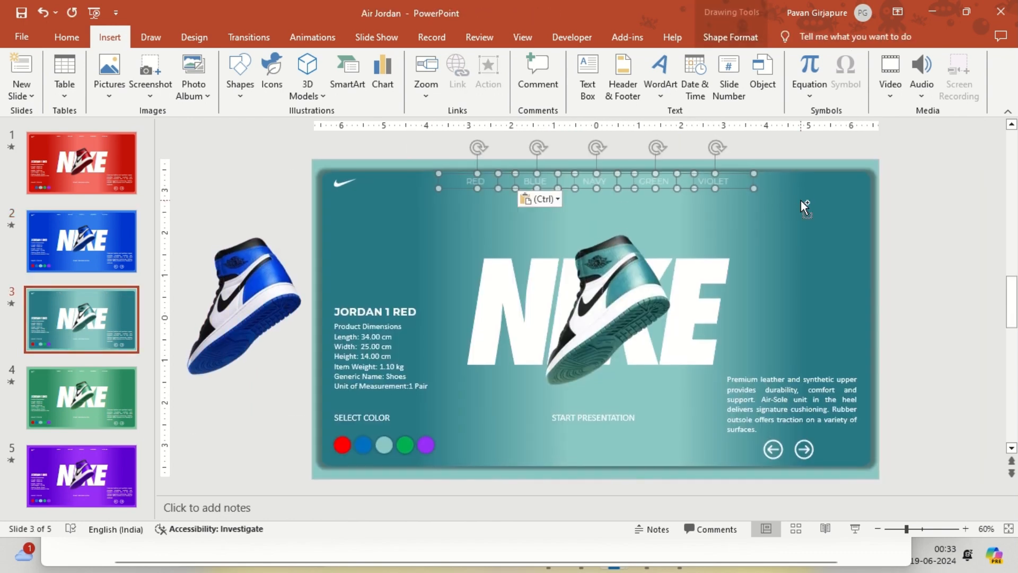
# Step: Delete all five color headings on the green slide and paste the linked headings in their place
pyautogui.click(82, 398)
pyautogui.moveTo(465, 140); pyautogui.dragTo(810, 209)
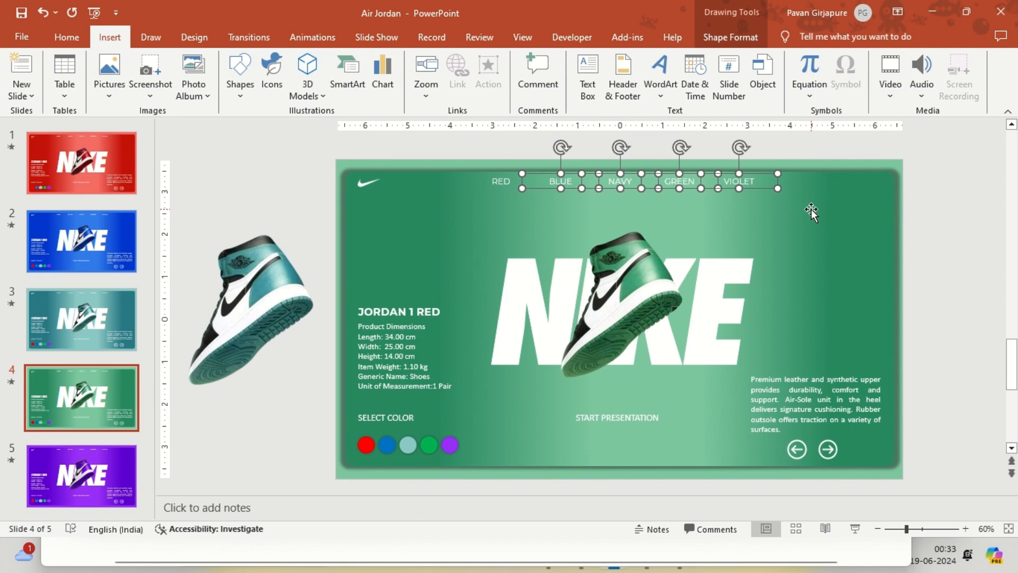
pyautogui.press('Delete')
pyautogui.click(488, 177)
pyautogui.press('Delete')
pyautogui.hotkey('ctrl', 'v')
pyautogui.click(304, 214)
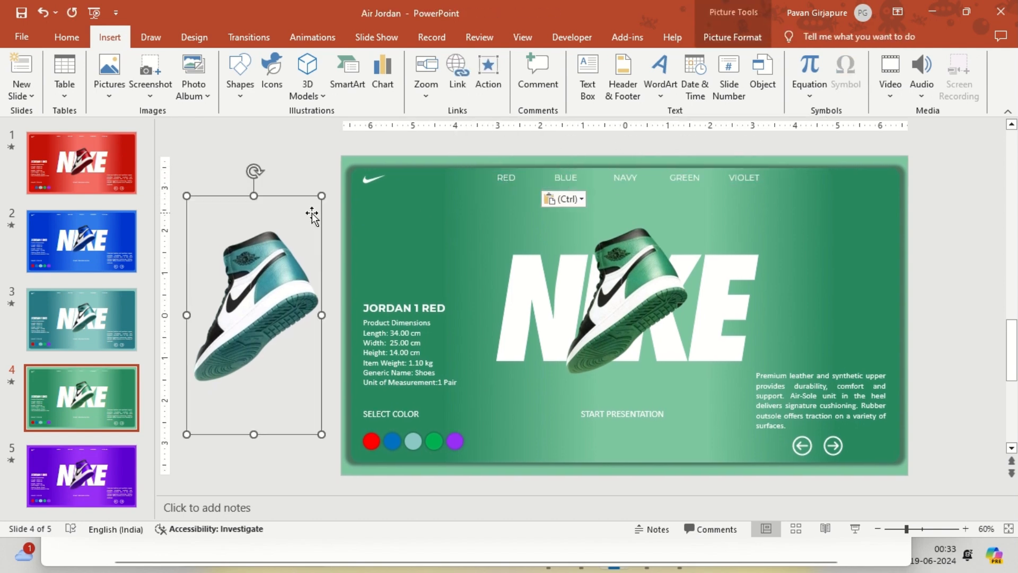
# Step: Replace the color headings on the violet slide with the copied linked headings
pyautogui.press('pagedown')
pyautogui.moveTo(397, 140); pyautogui.dragTo(807, 214)
pyautogui.press('Delete')
pyautogui.hotkey('ctrl', 'v')
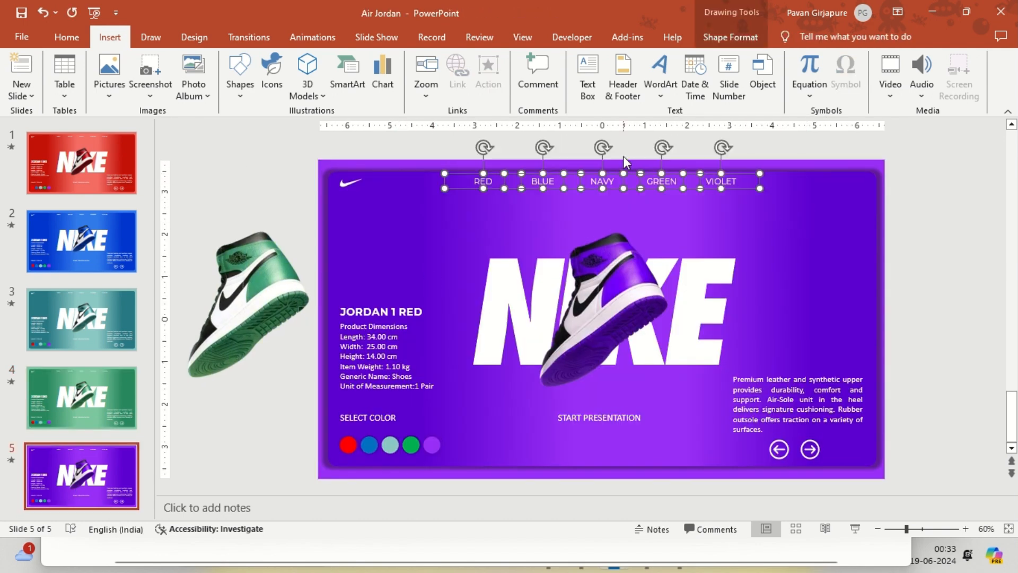
pyautogui.click(251, 139)
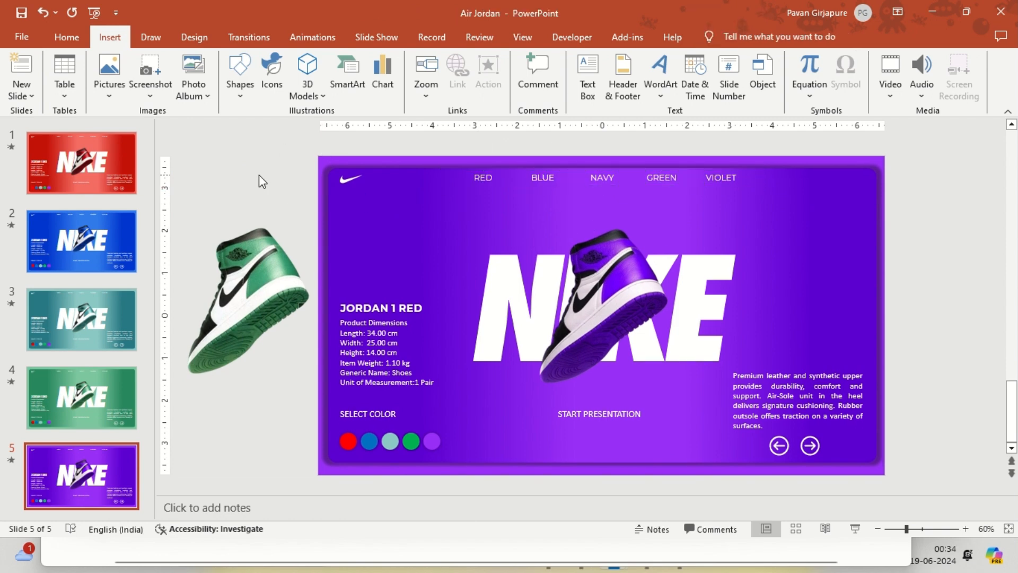
# Step: Give the back arrow on the red slide a click action that hyperlinks to Previous Slide
pyautogui.click(80, 162)
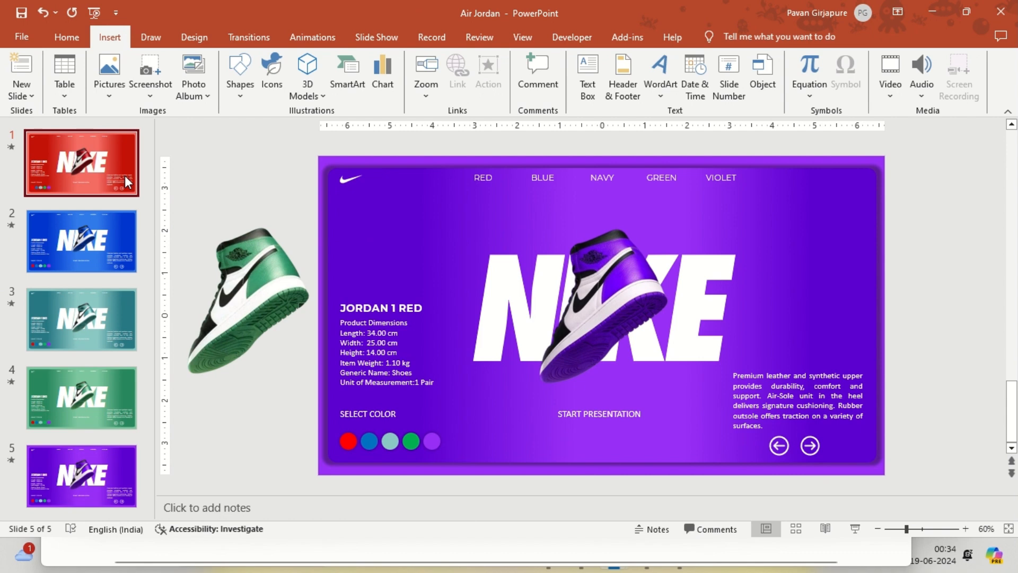
pyautogui.click(769, 450)
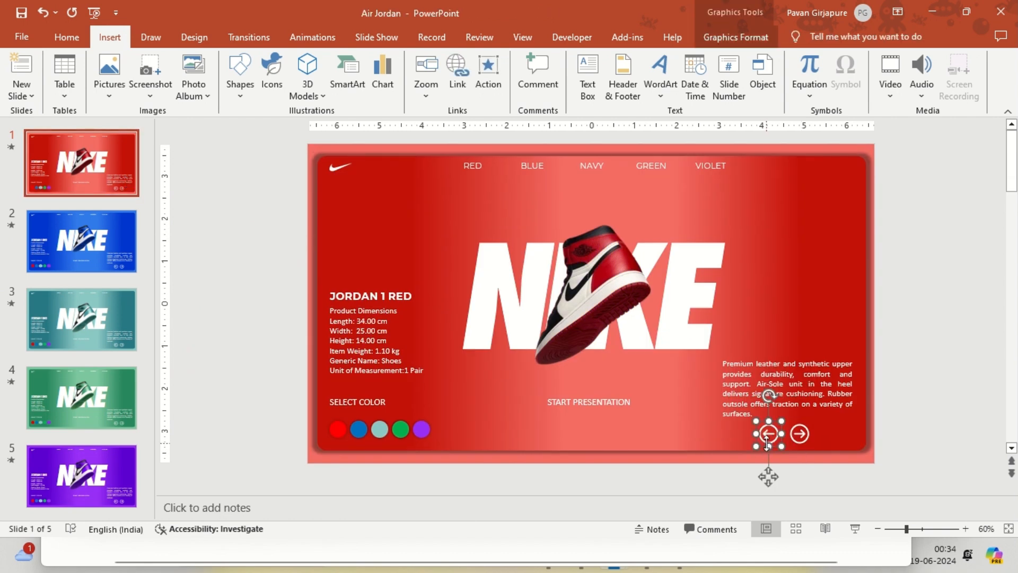
pyautogui.click(488, 72)
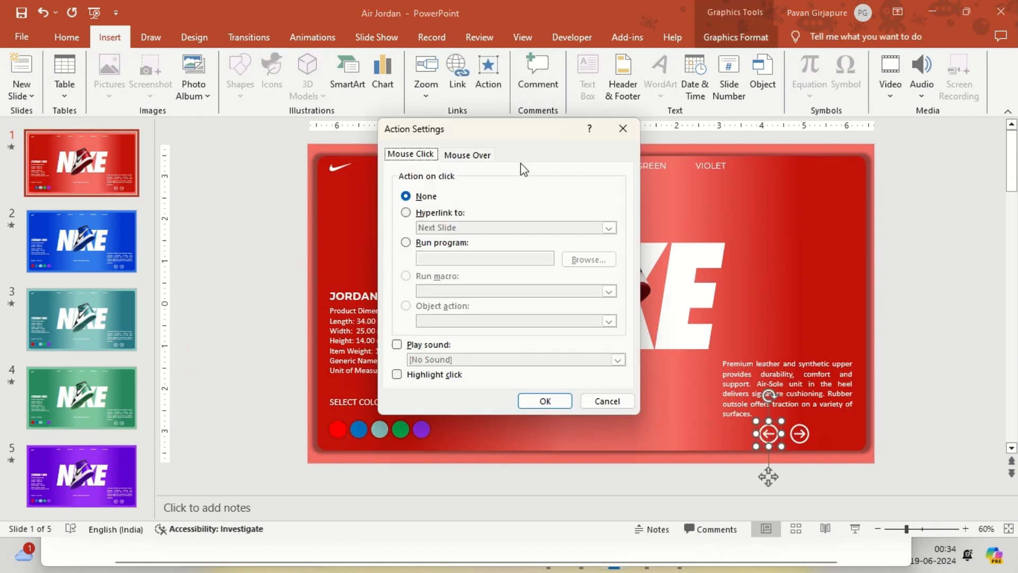
pyautogui.click(435, 215)
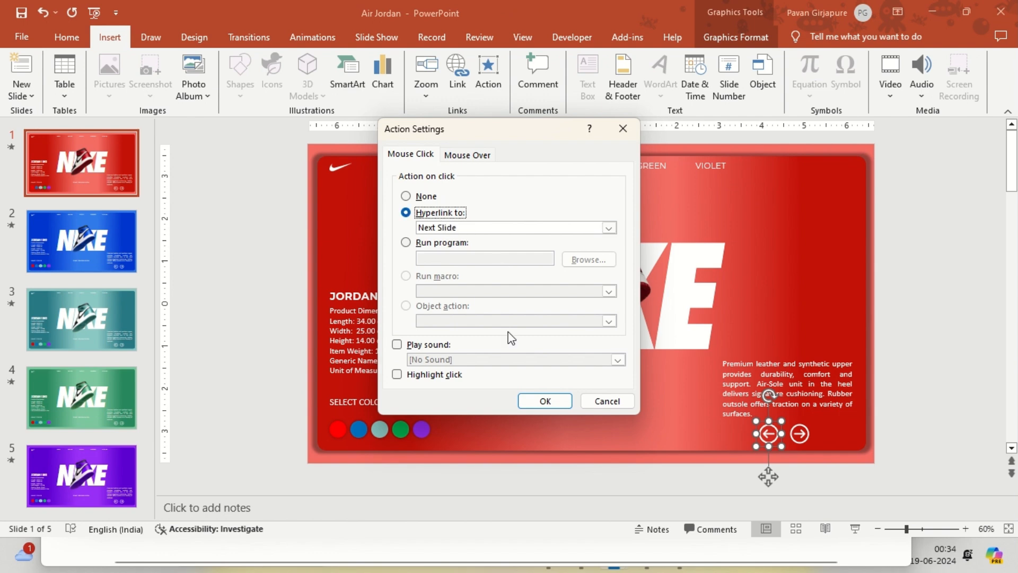
pyautogui.click(545, 229)
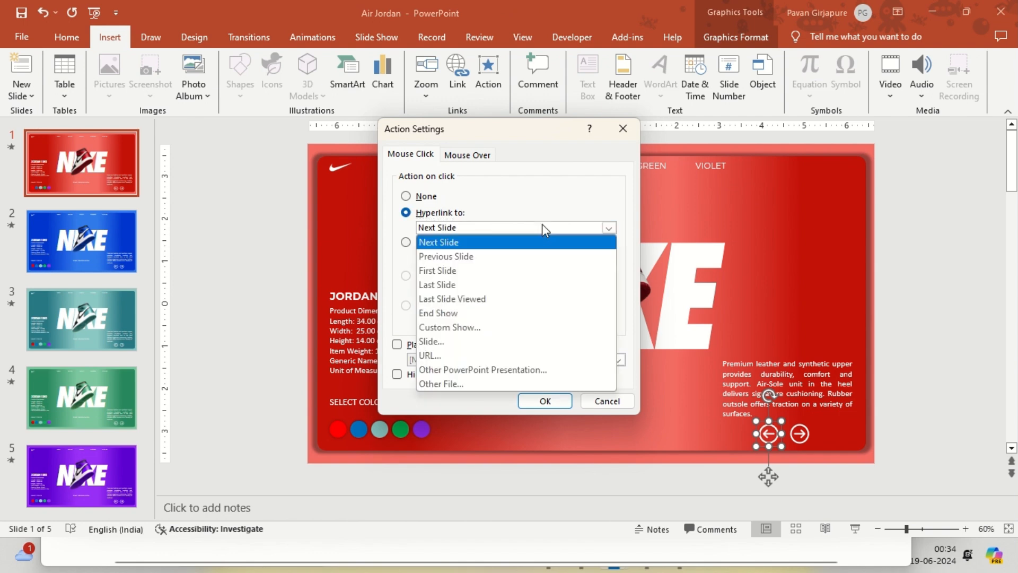
pyautogui.click(506, 257)
pyautogui.click(544, 401)
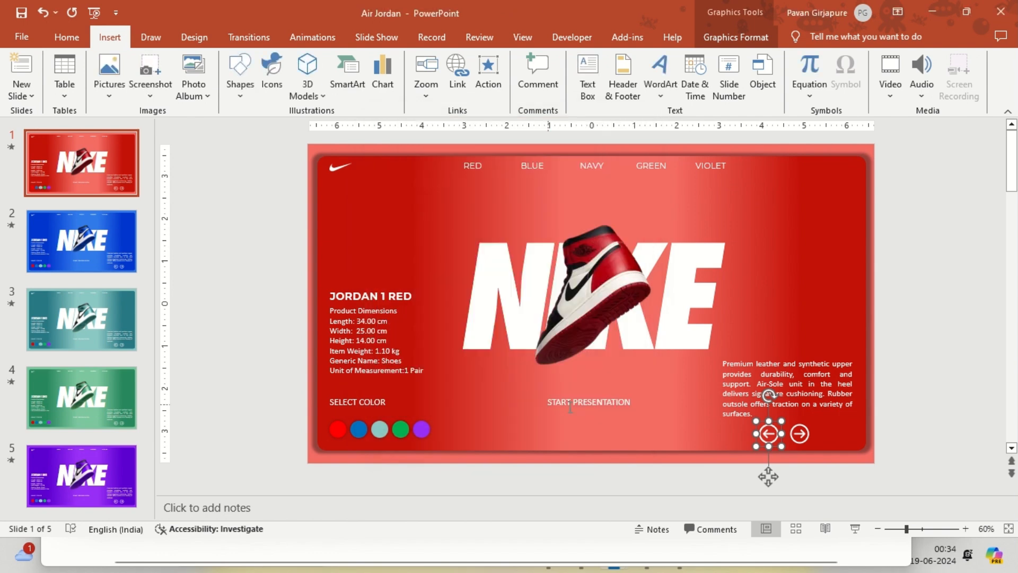
# Step: Give the forward arrow on the red slide a click action that hyperlinks to Next Slide
pyautogui.click(798, 434)
pyautogui.click(799, 434)
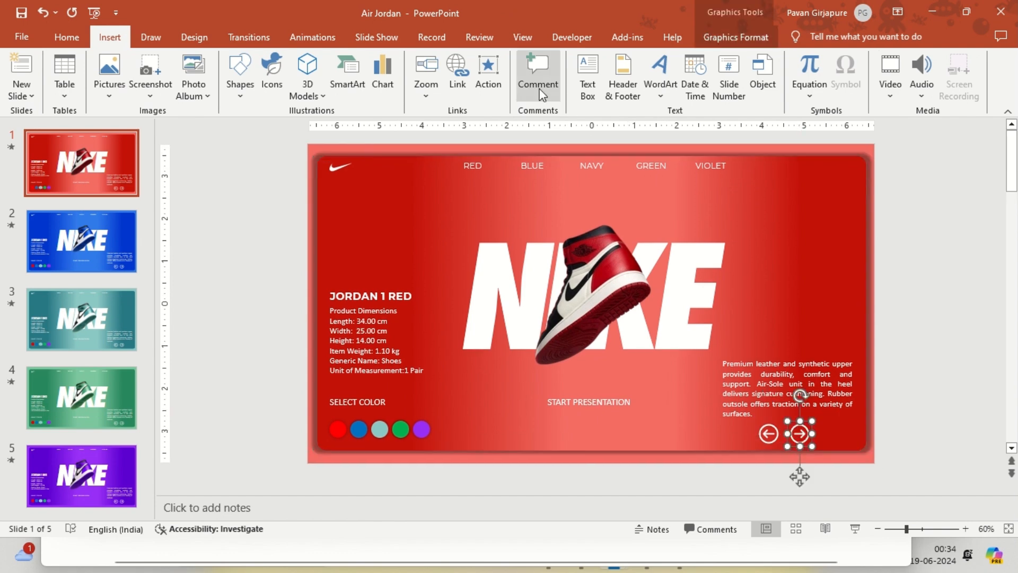
pyautogui.click(488, 79)
pyautogui.click(447, 213)
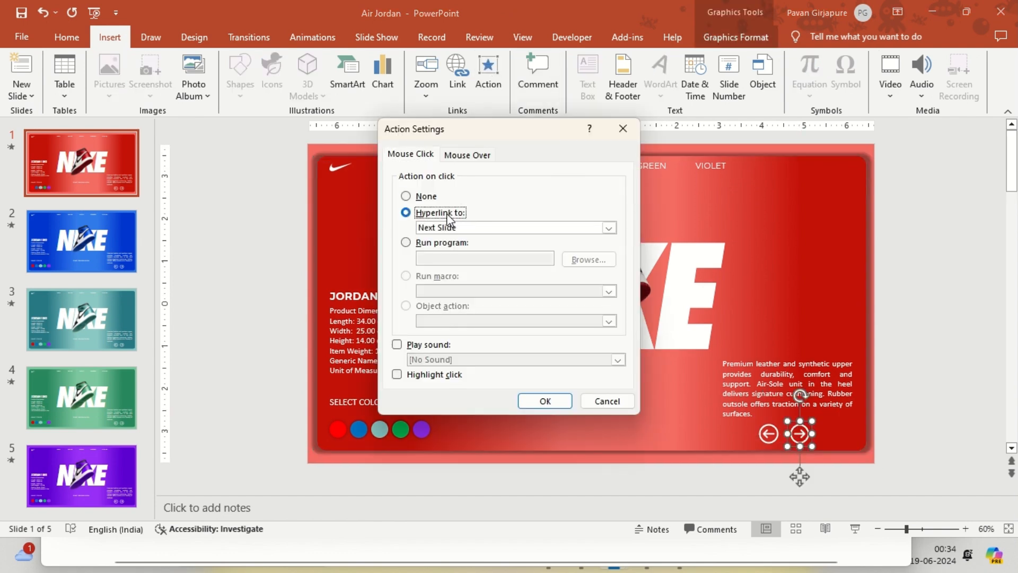
pyautogui.click(551, 398)
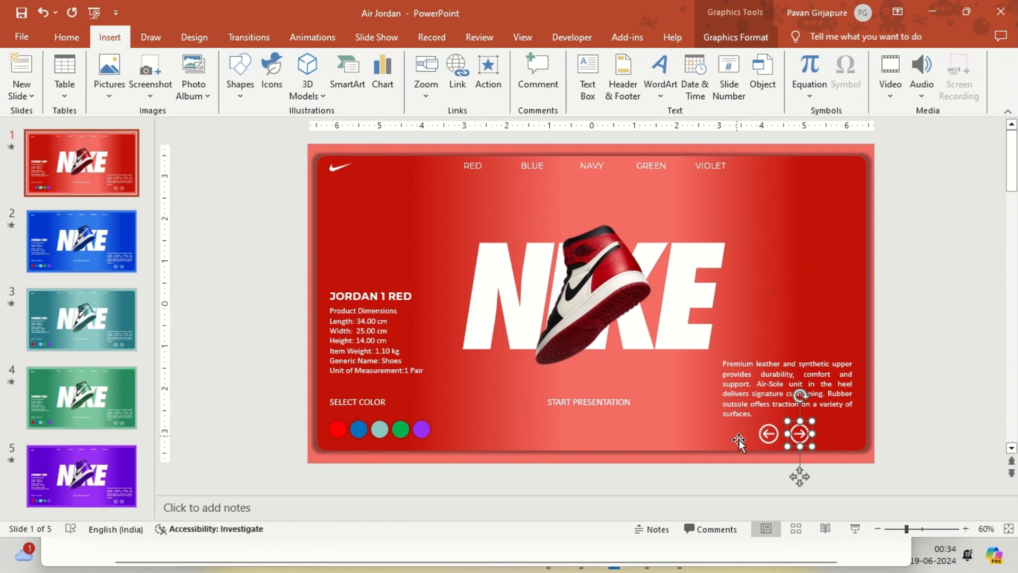
# Step: Copy both linked arrows from the red slide and replace the arrows on Slides 2 to 5 with them
pyautogui.keyDown('shift'); pyautogui.click(774, 434); pyautogui.keyUp('shift')
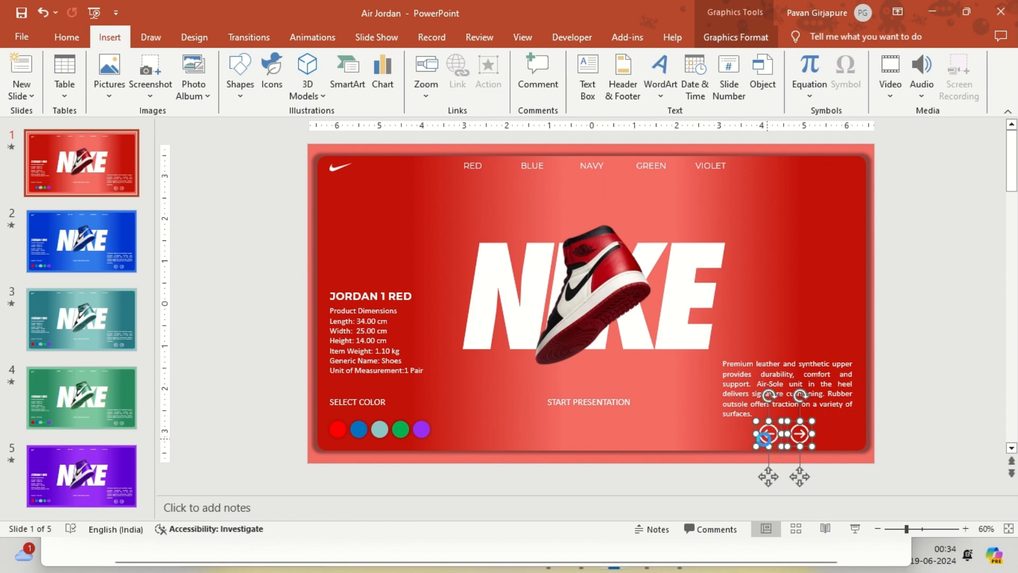
pyautogui.click(81, 241)
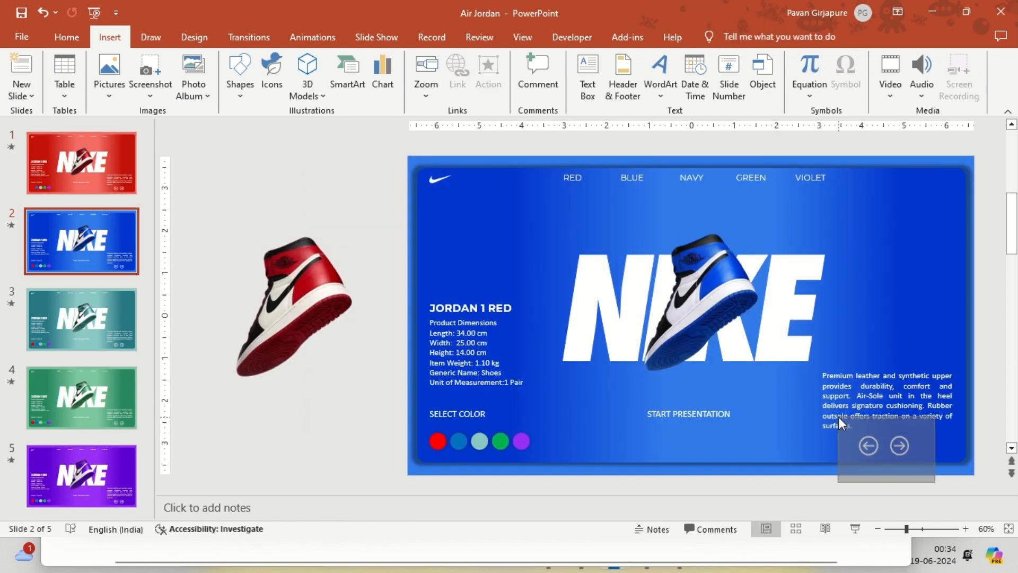
pyautogui.click(106, 334)
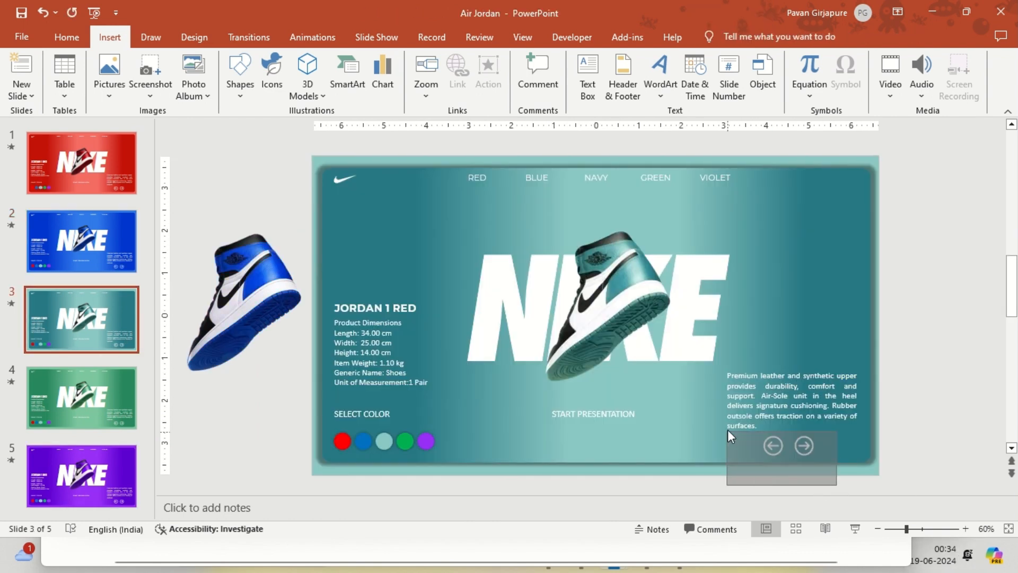
pyautogui.press('pagedown')
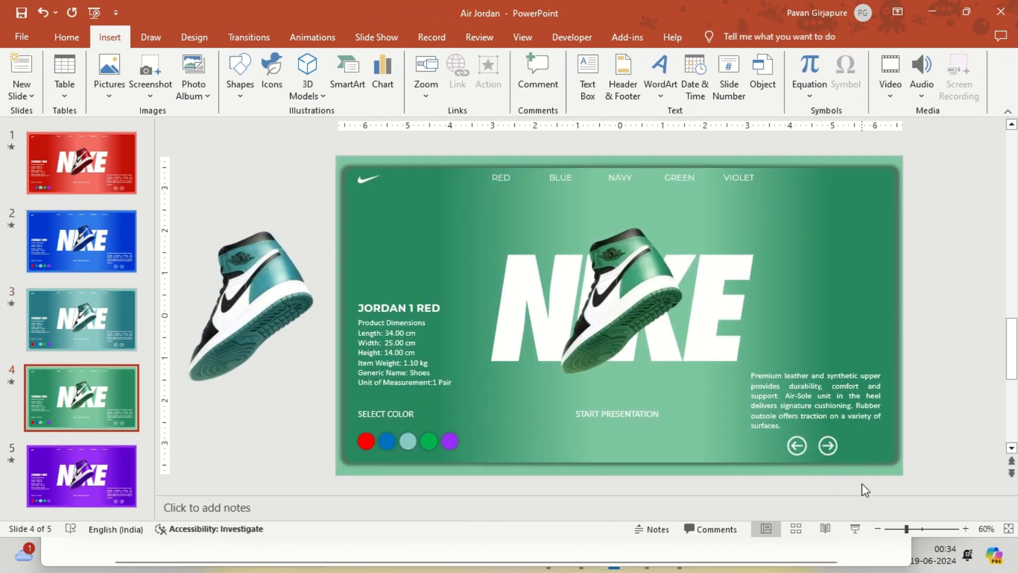
pyautogui.hotkey('ctrl', 'v')
pyautogui.click(113, 468)
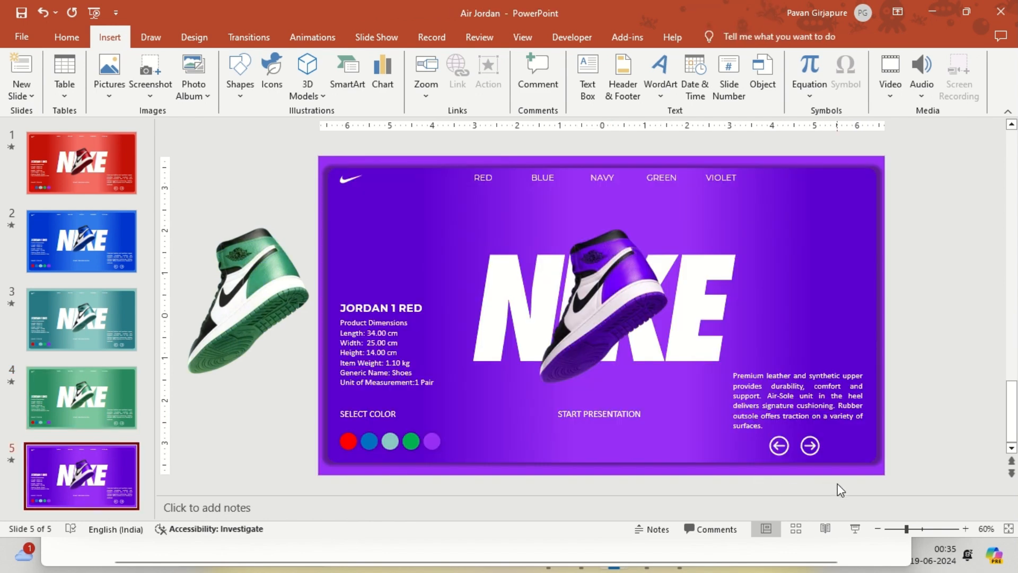
pyautogui.click(944, 484)
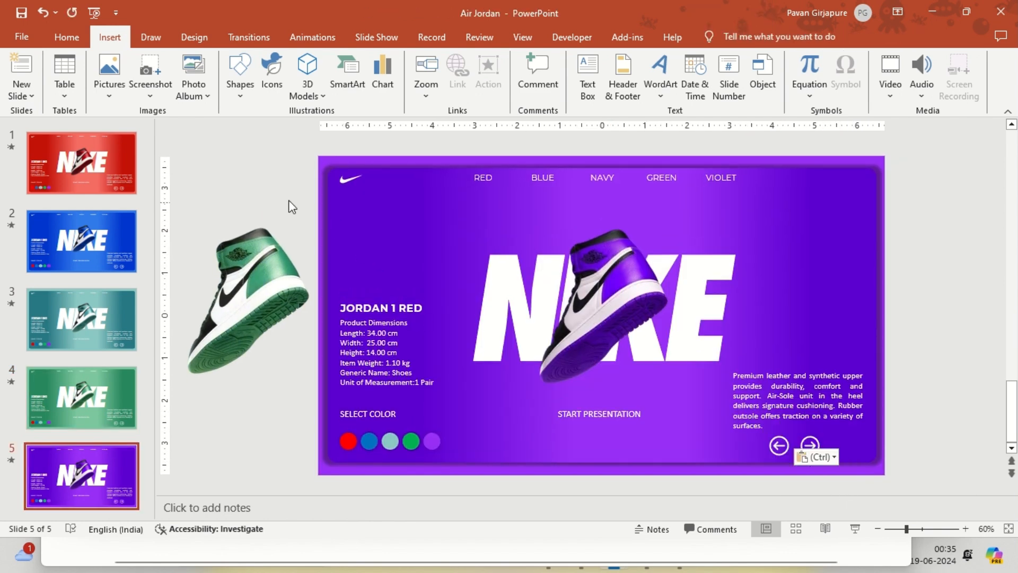
# Step: Run the slide show from the beginning, test the forward and back arrows, and end the show
pyautogui.press('F5')
pyautogui.click(877, 523)
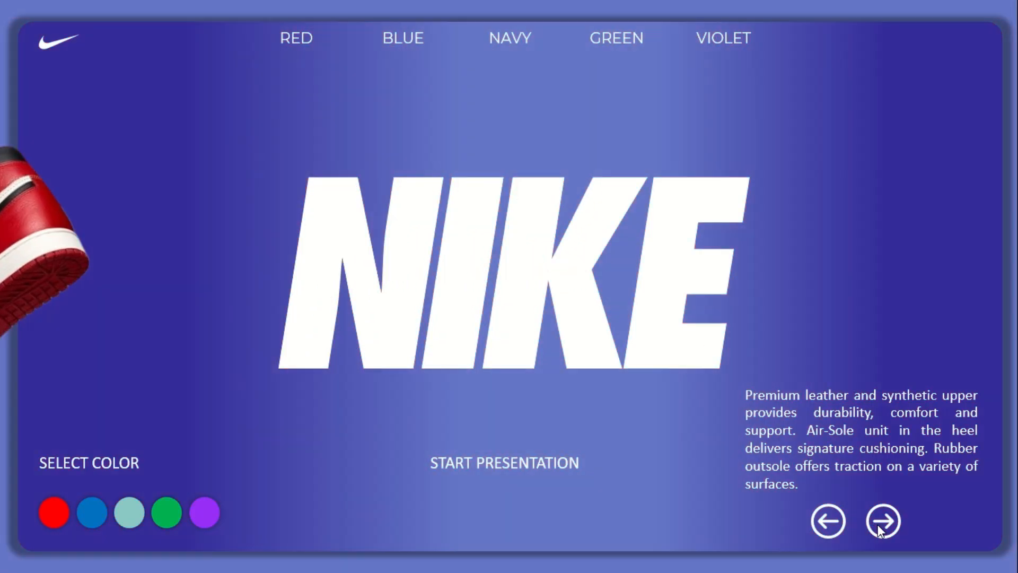
pyautogui.click(824, 524)
pyautogui.click(883, 521)
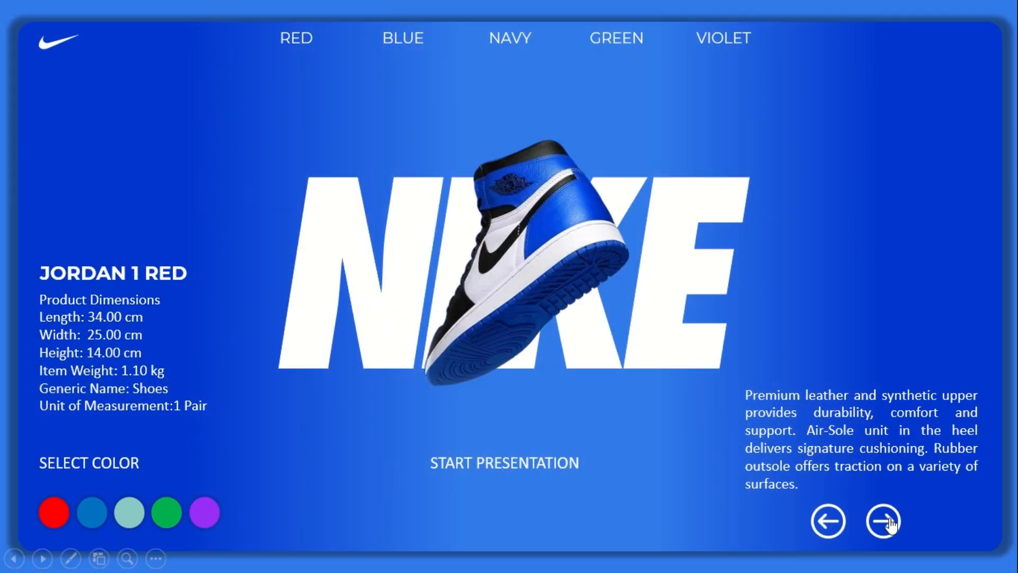
pyautogui.press('Escape')
pyautogui.click(109, 245)
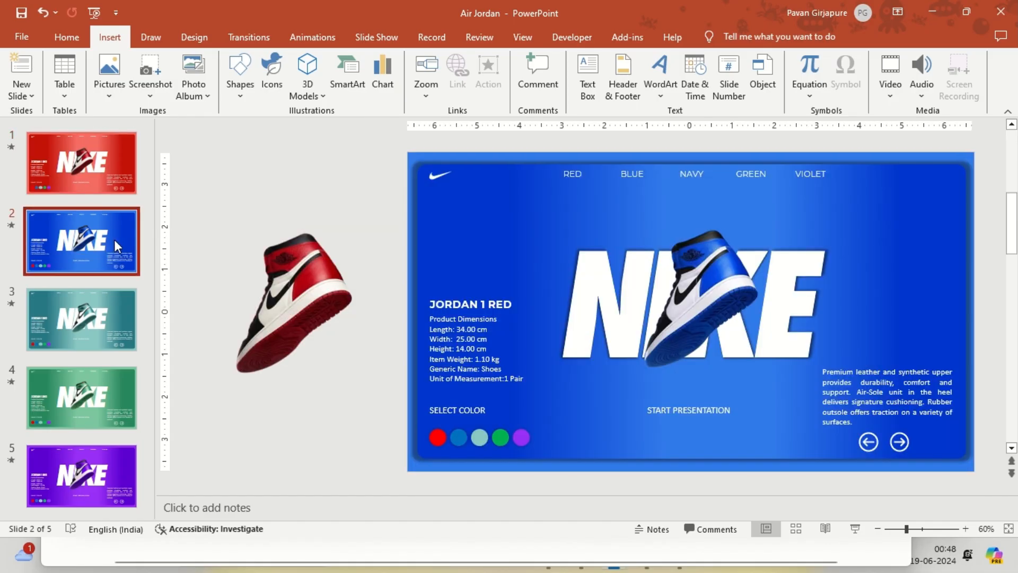
pyautogui.click(693, 273)
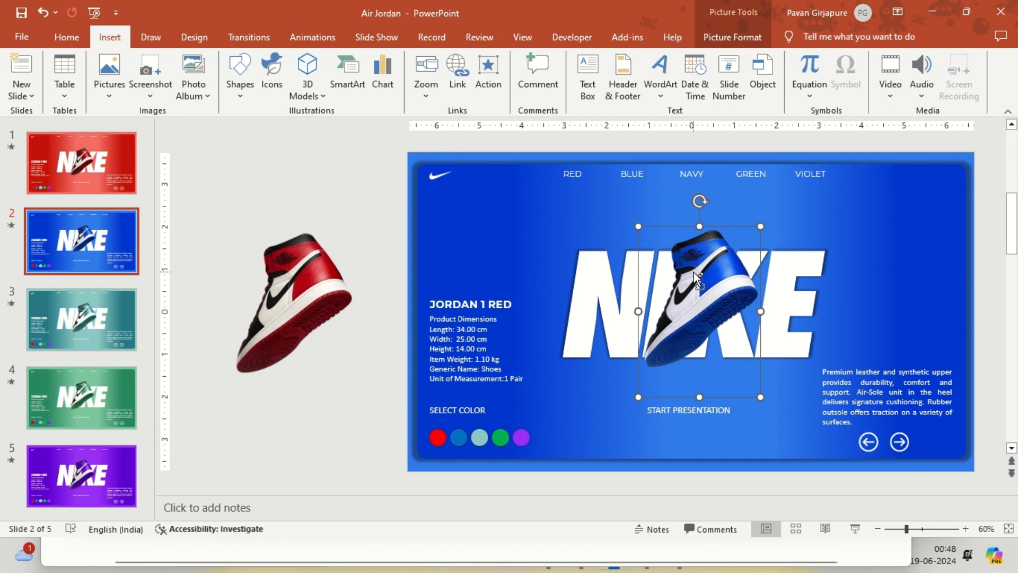
pyautogui.click(124, 191)
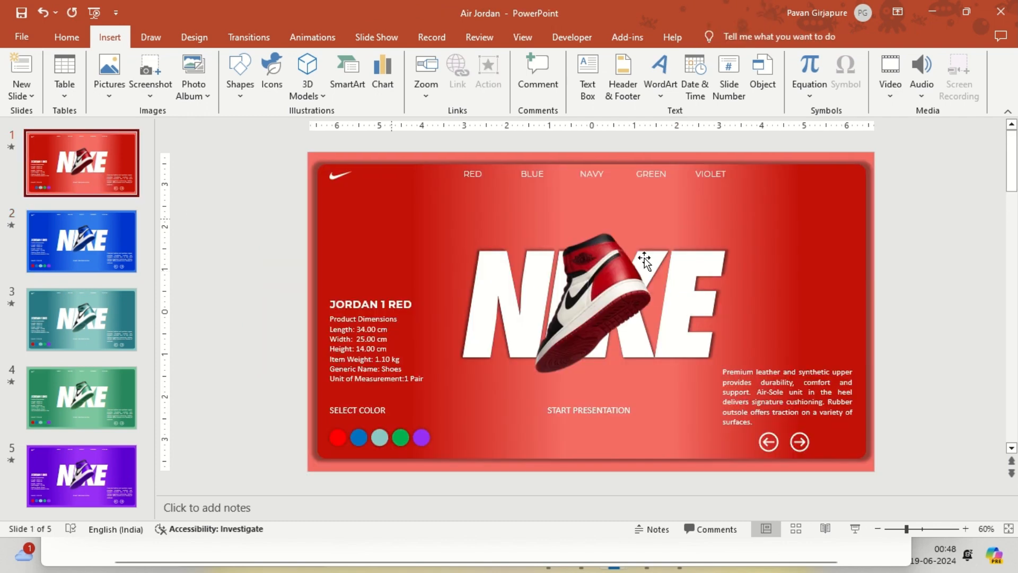
# Step: Paste the blue shoe onto Slide 1, move it just beyond the slide's right edge, and remove its Fly In animation
pyautogui.hotkey('ctrl', 'v')
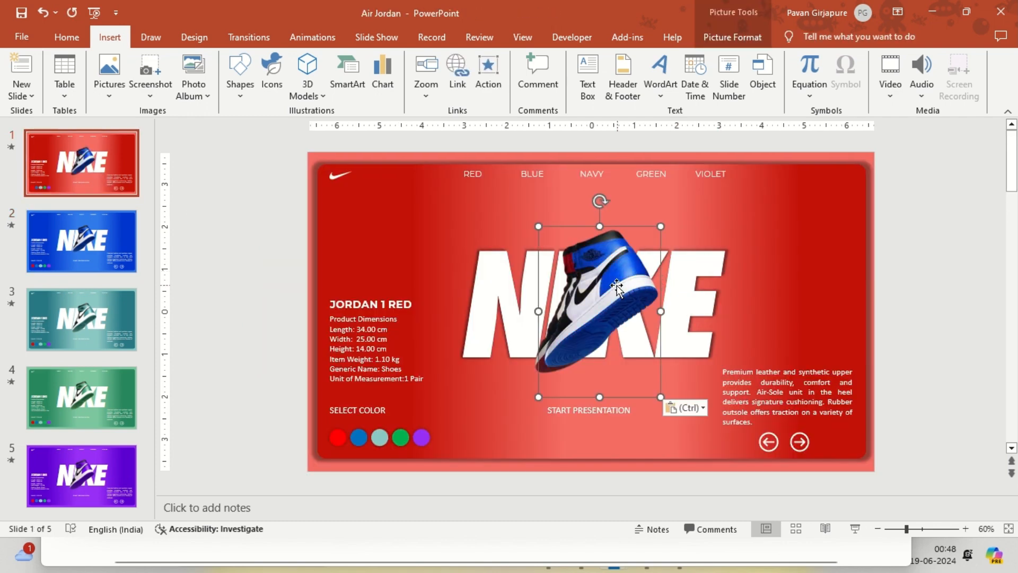
pyautogui.moveTo(616, 285); pyautogui.dragTo(977, 287)
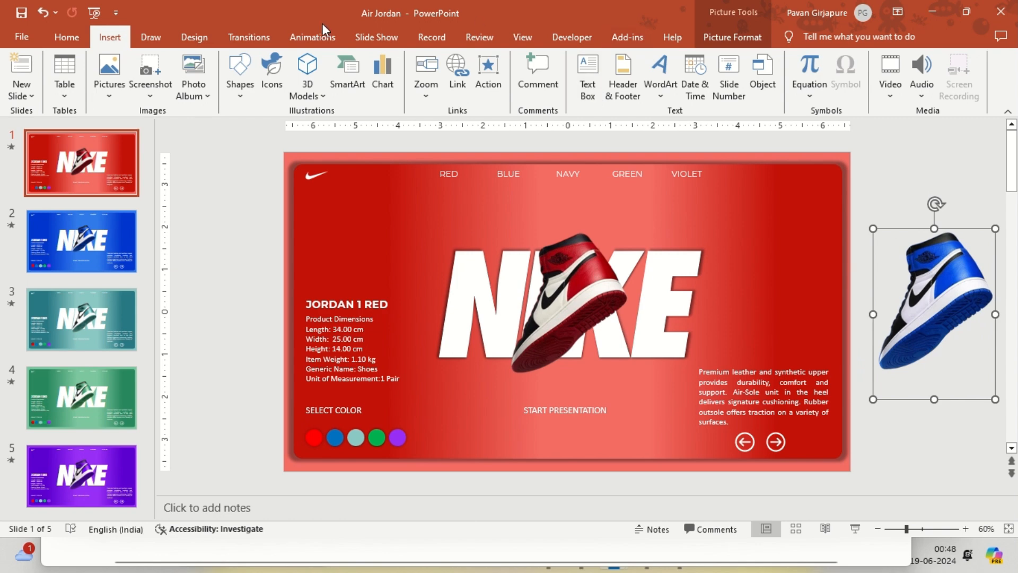
pyautogui.click(314, 36)
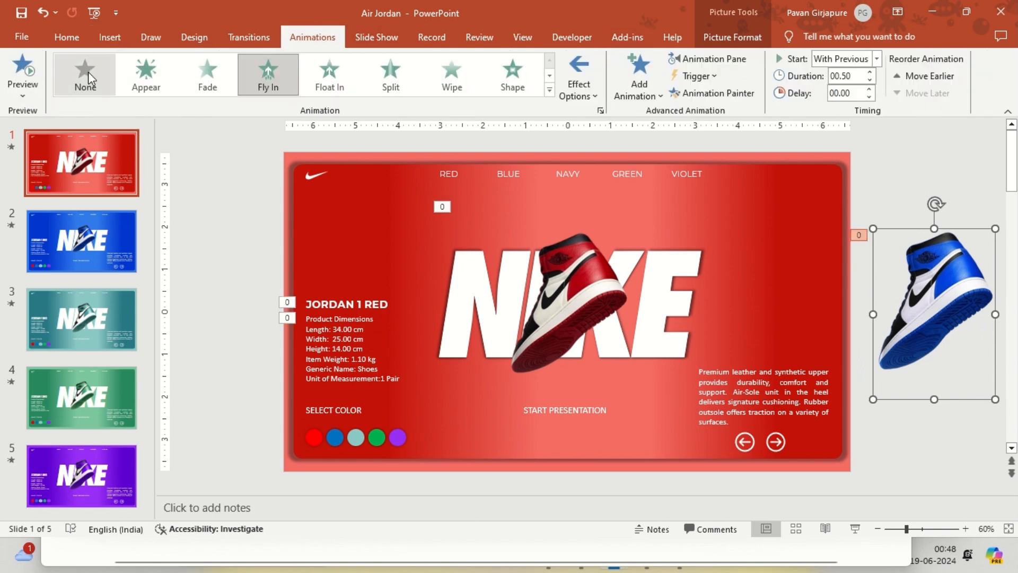
pyautogui.click(87, 77)
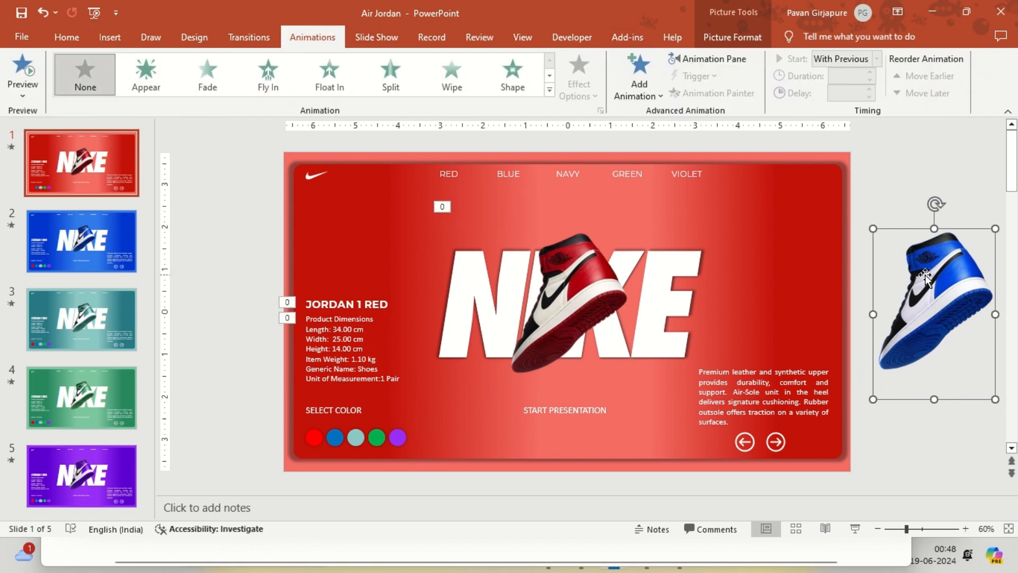
pyautogui.click(910, 223)
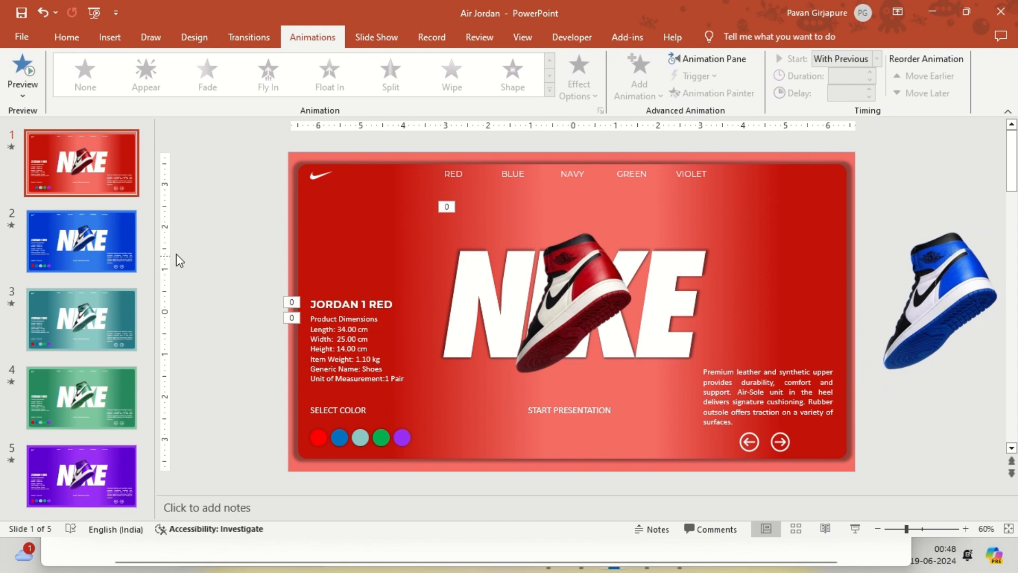
# Step: Remove the Fly In animation from the blue shoe on Slide 2 and check the slide's transition
pyautogui.click(91, 222)
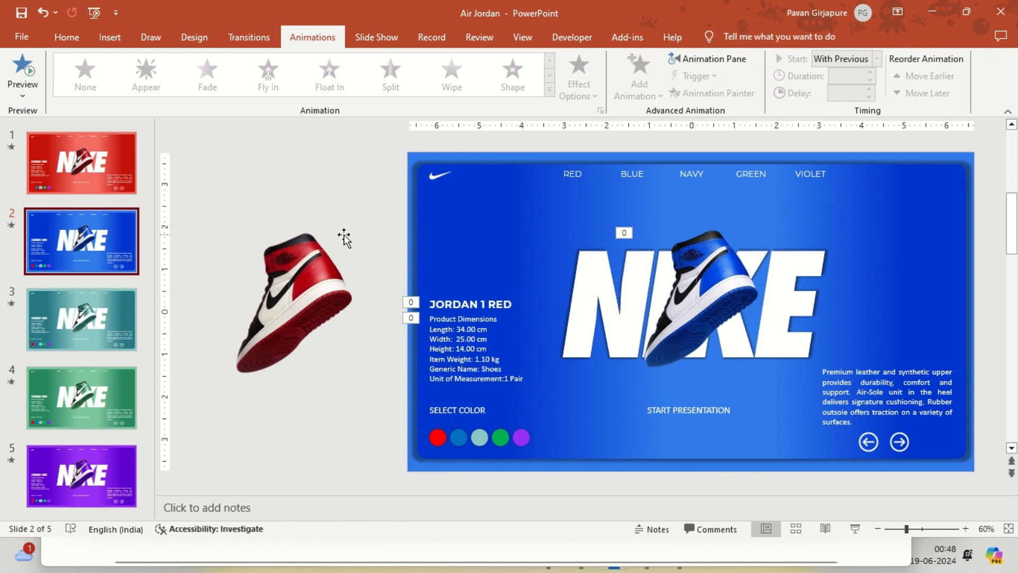
pyautogui.click(700, 266)
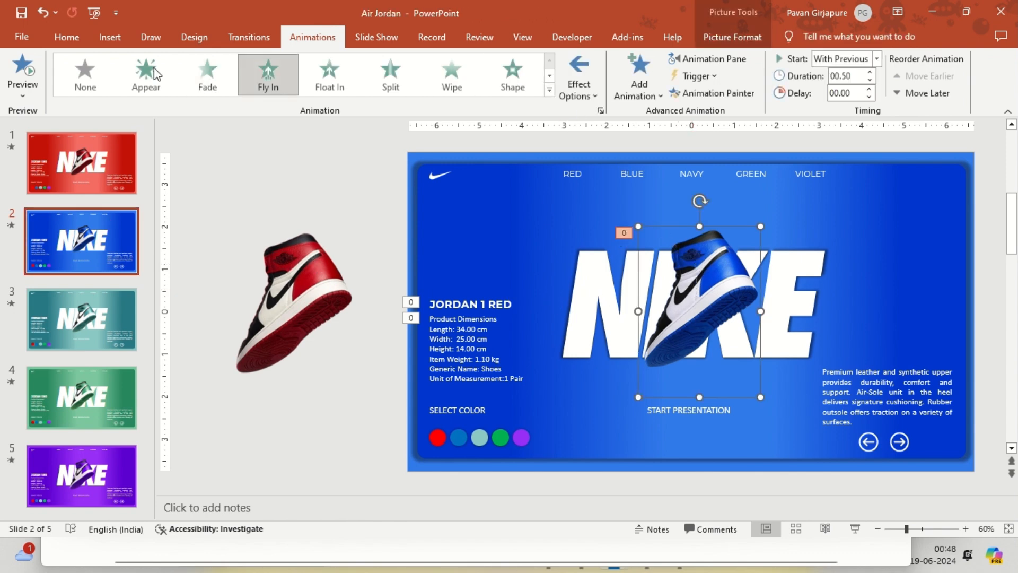
pyautogui.click(96, 74)
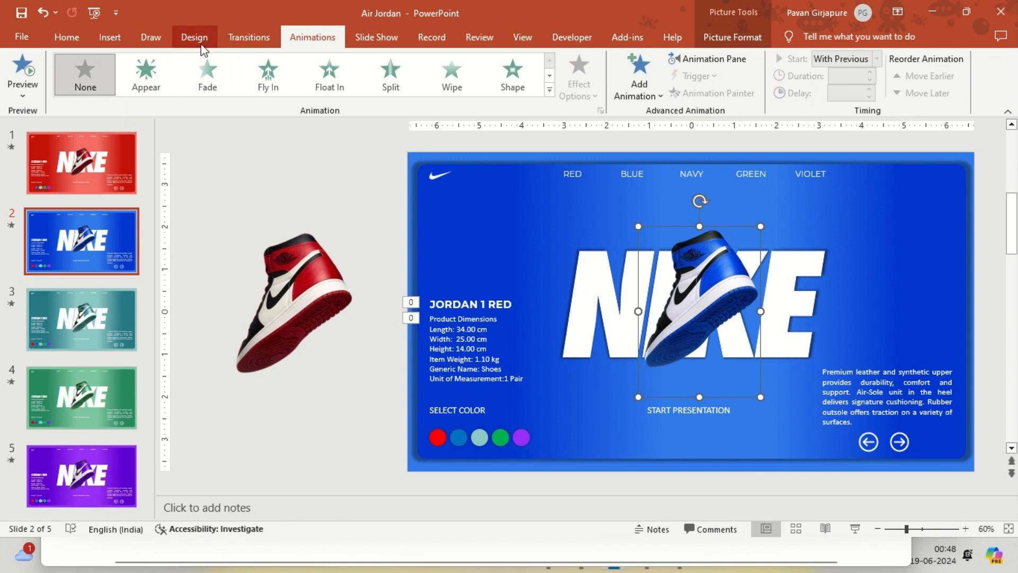
pyautogui.click(235, 40)
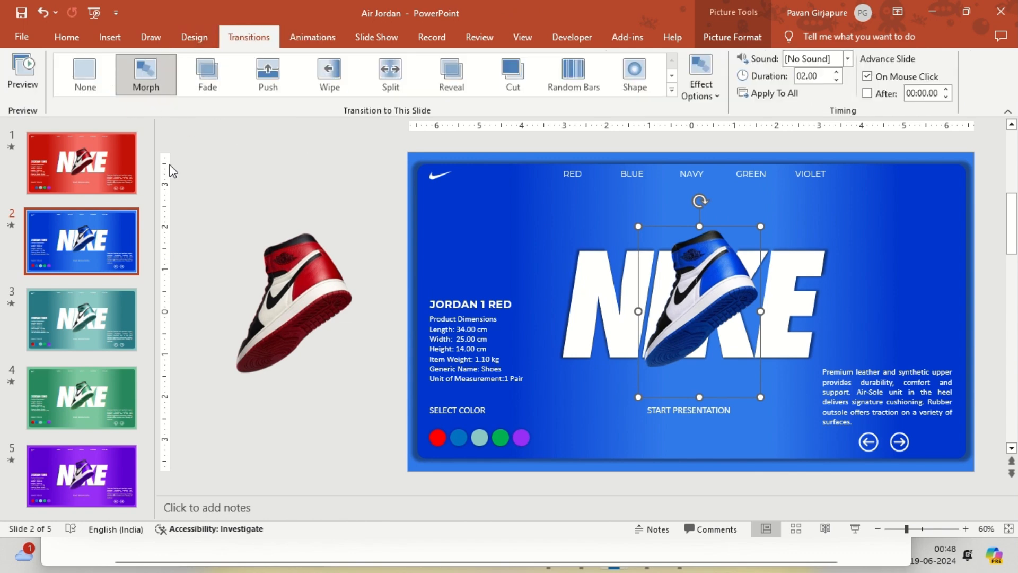
pyautogui.click(204, 195)
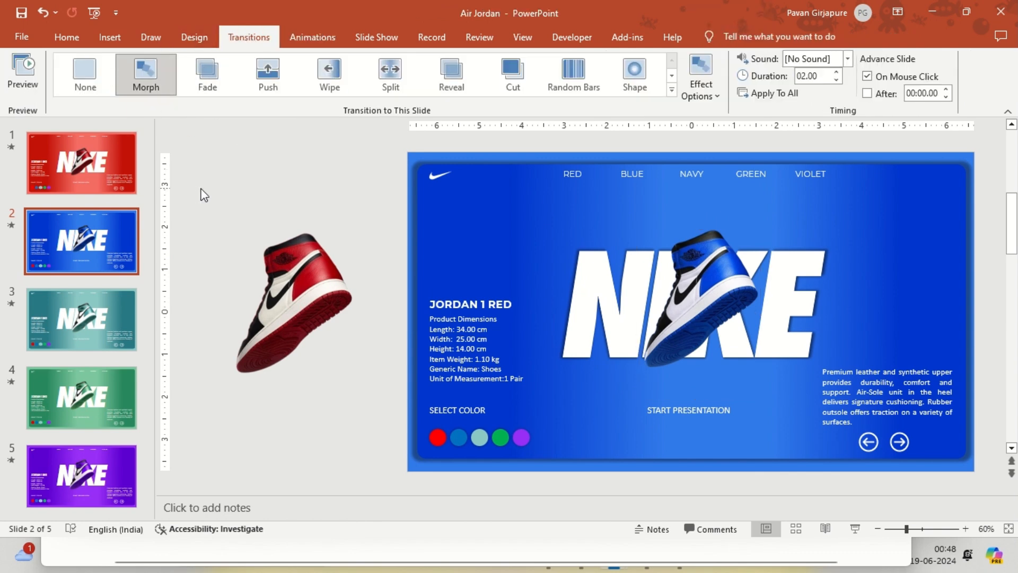
# Step: Copy the teal shoe from Slide 3 onto Slide 2, place it just beyond the slide's right edge, and check its animation setting
pyautogui.click(81, 316)
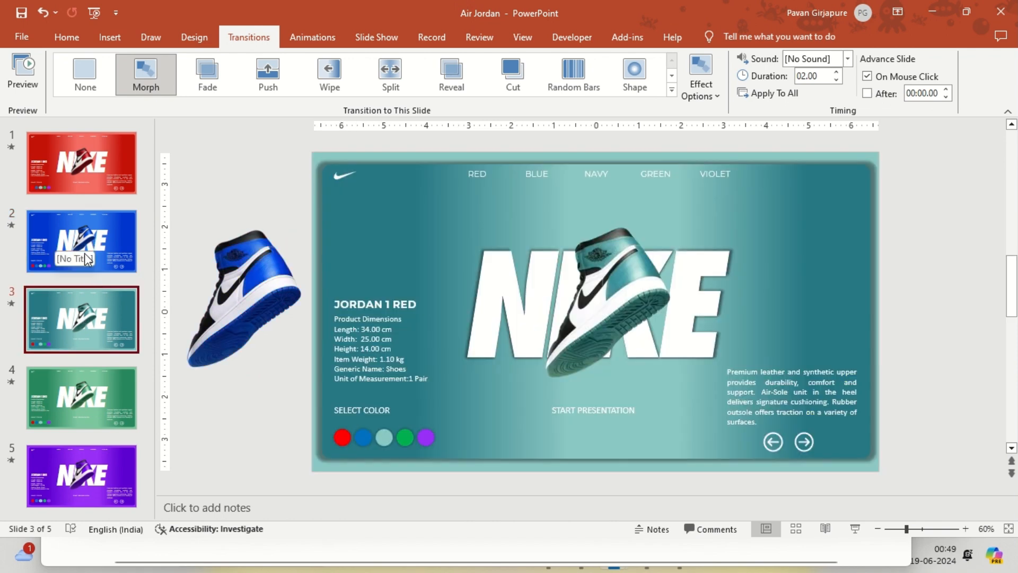
pyautogui.click(591, 321)
pyautogui.hotkey('ctrl', 'c')
pyautogui.click(80, 241)
pyautogui.hotkey('ctrl', 'v')
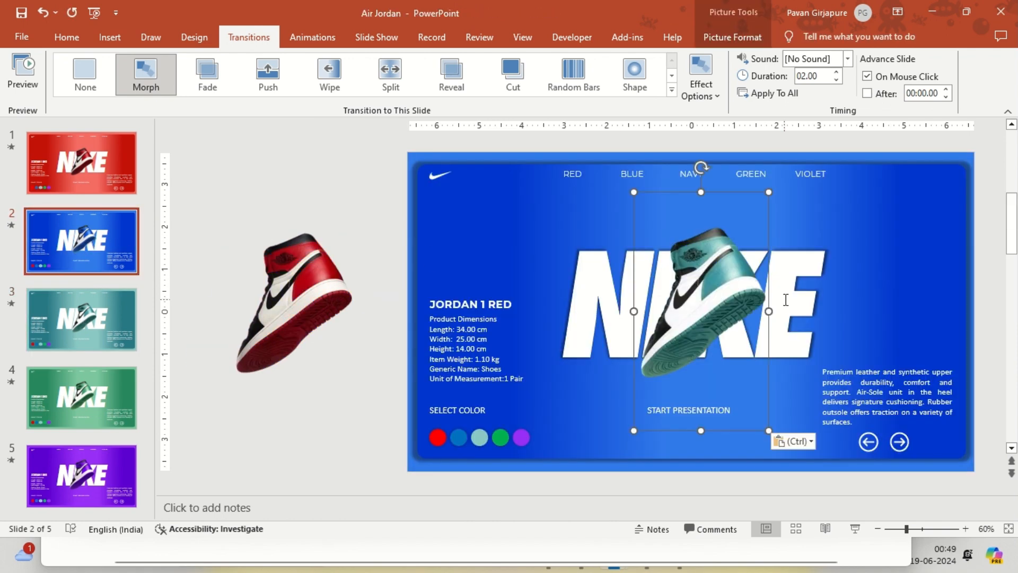
pyautogui.press('Right')
pyautogui.press('Right')
pyautogui.press('Right')
pyautogui.press('Right')
pyautogui.press('Right')
pyautogui.press('Right')
pyautogui.press('Right')
pyautogui.press('Right')
pyautogui.press('Right')
pyautogui.press('Right')
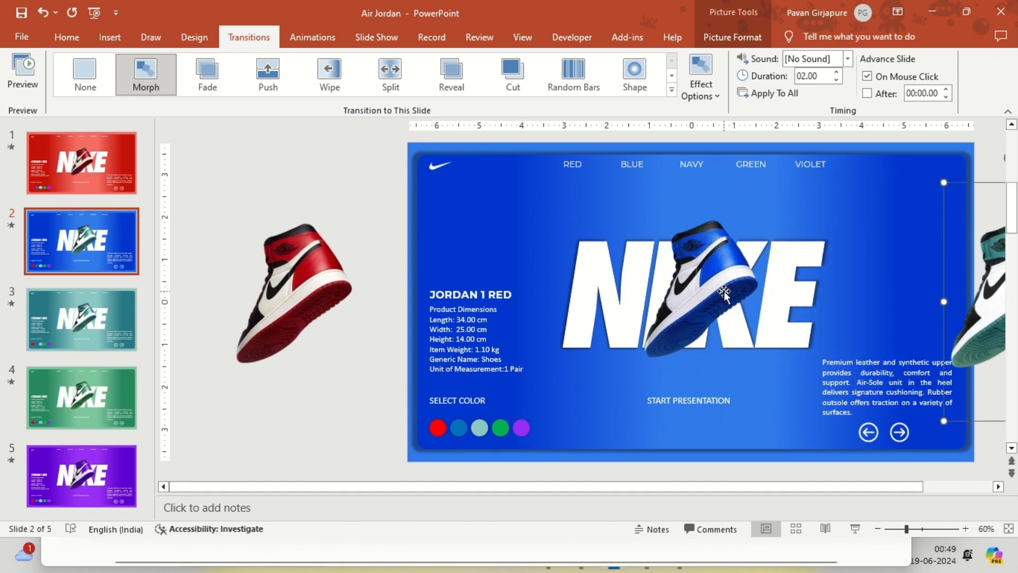
pyautogui.click(746, 479)
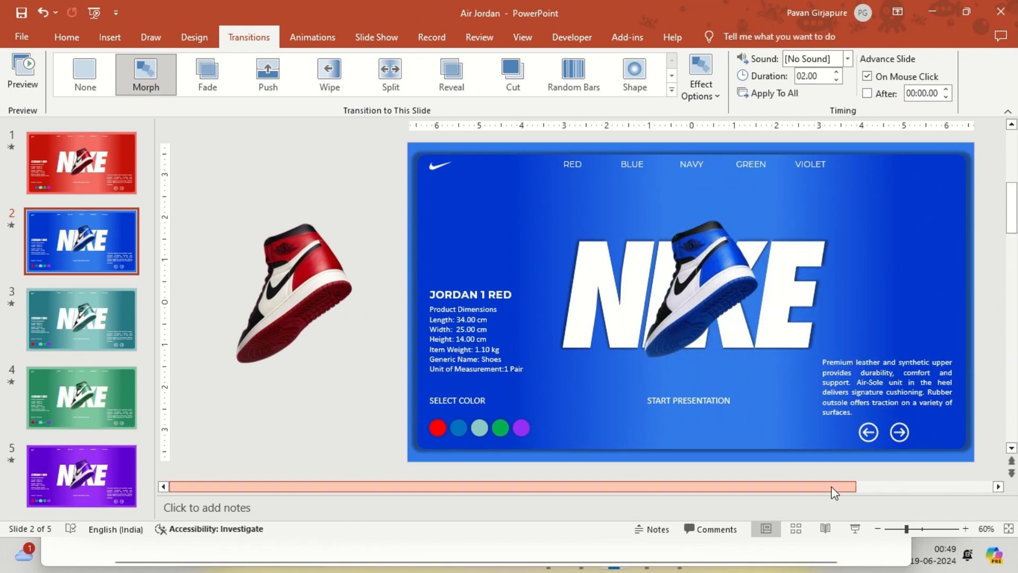
pyautogui.moveTo(832, 487); pyautogui.dragTo(974, 487)
pyautogui.click(955, 281)
pyautogui.press('Left')
pyautogui.press('Left')
pyautogui.press('Left')
pyautogui.press('Left')
pyautogui.press('Left')
pyautogui.press('Left')
pyautogui.press('Left')
pyautogui.press('Left')
pyautogui.press('Left')
pyautogui.press('Left')
pyautogui.press('Left')
pyautogui.press('Left')
pyautogui.press('Left')
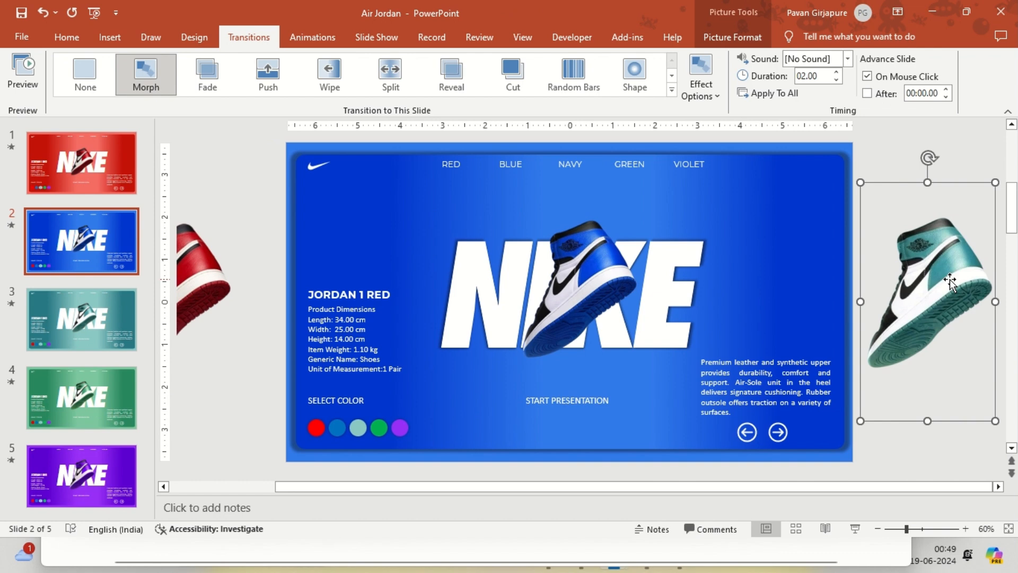
pyautogui.click(312, 37)
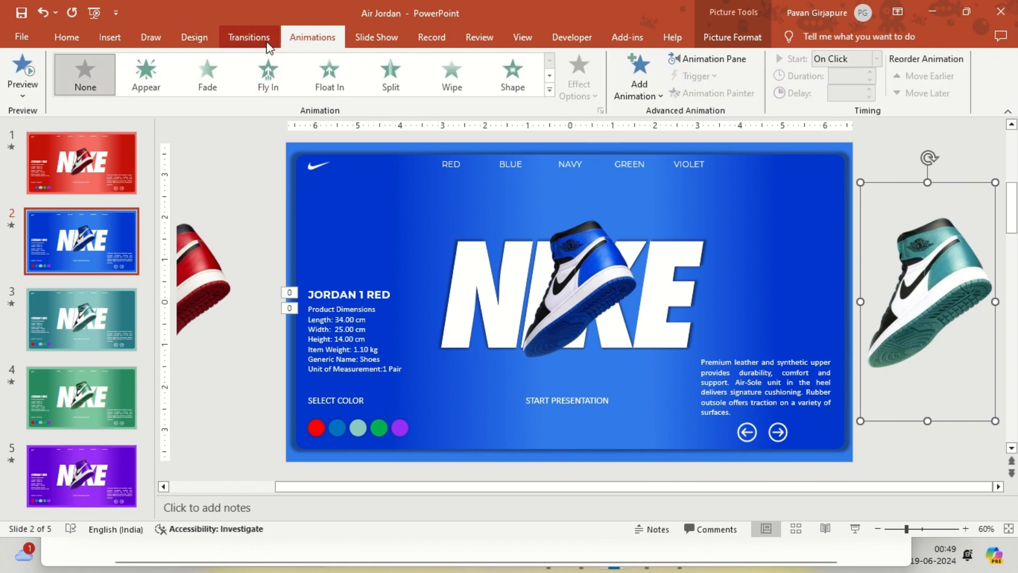
pyautogui.click(248, 37)
# Step: Remove the Fly In animation from the teal shoe on Slide 3 and the green shoe on Slide 4
pyautogui.click(79, 332)
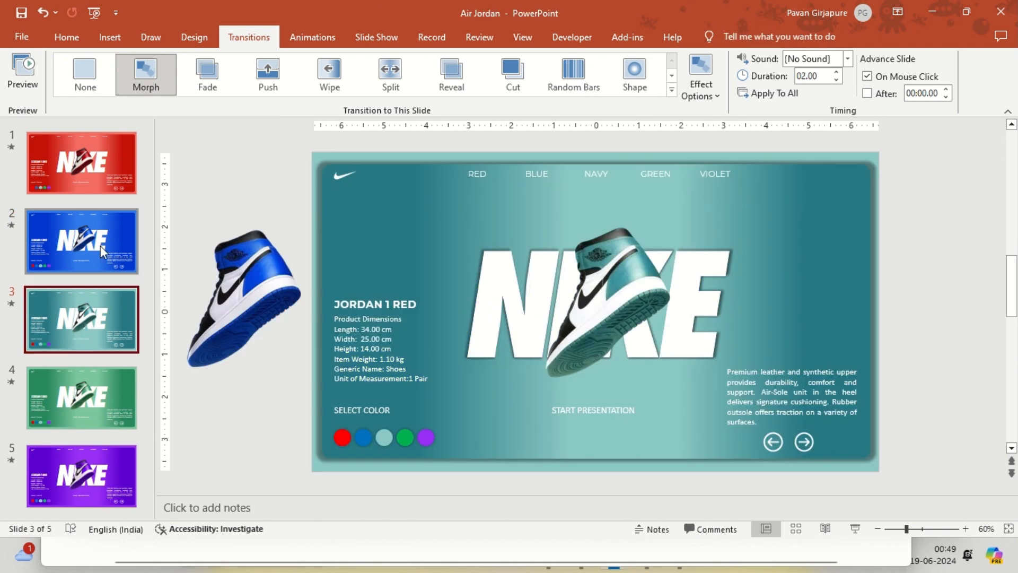
pyautogui.click(75, 382)
pyautogui.click(598, 286)
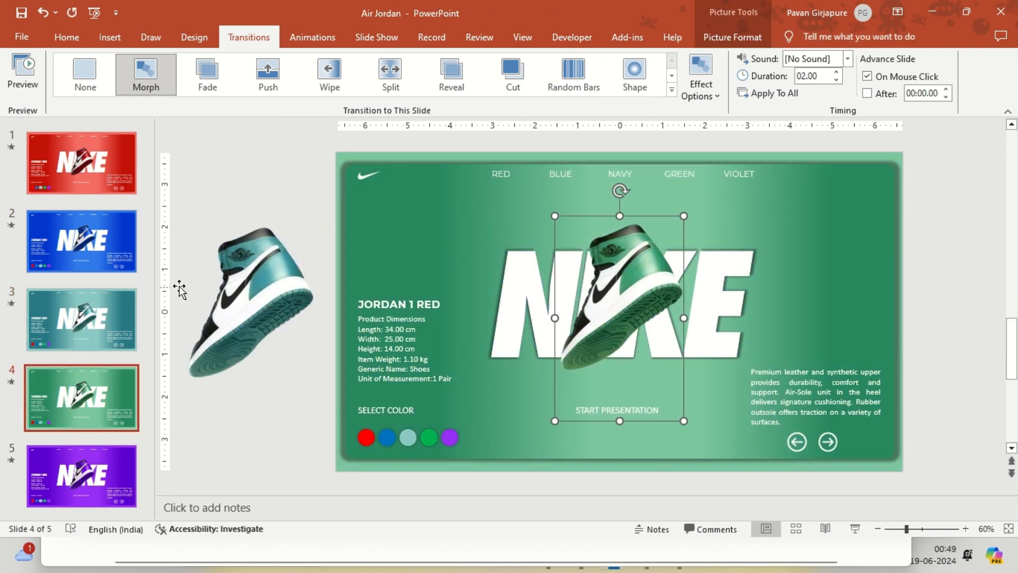
pyautogui.click(84, 314)
pyautogui.click(80, 246)
pyautogui.click(611, 275)
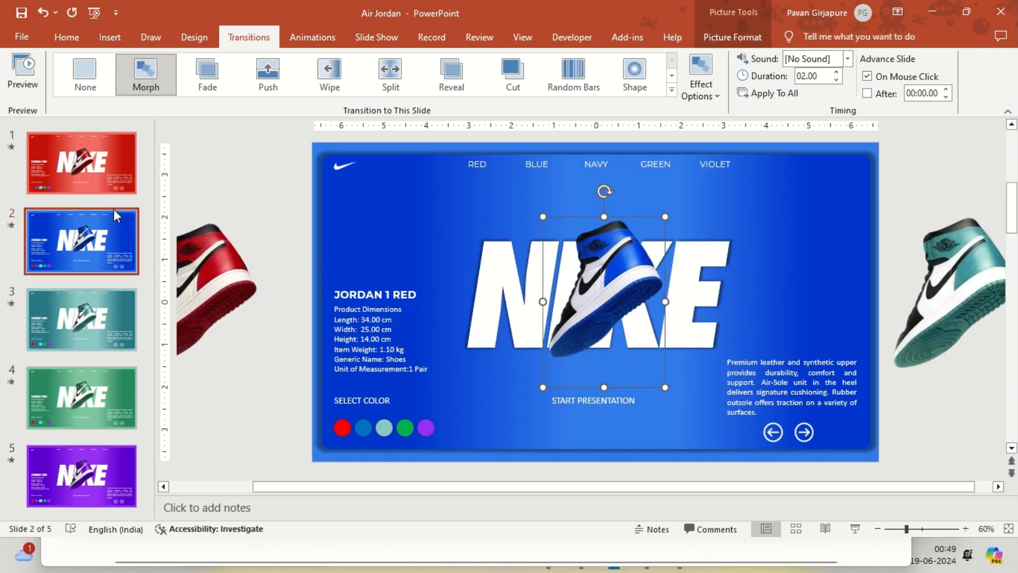
pyautogui.click(312, 37)
pyautogui.click(79, 318)
pyautogui.click(597, 320)
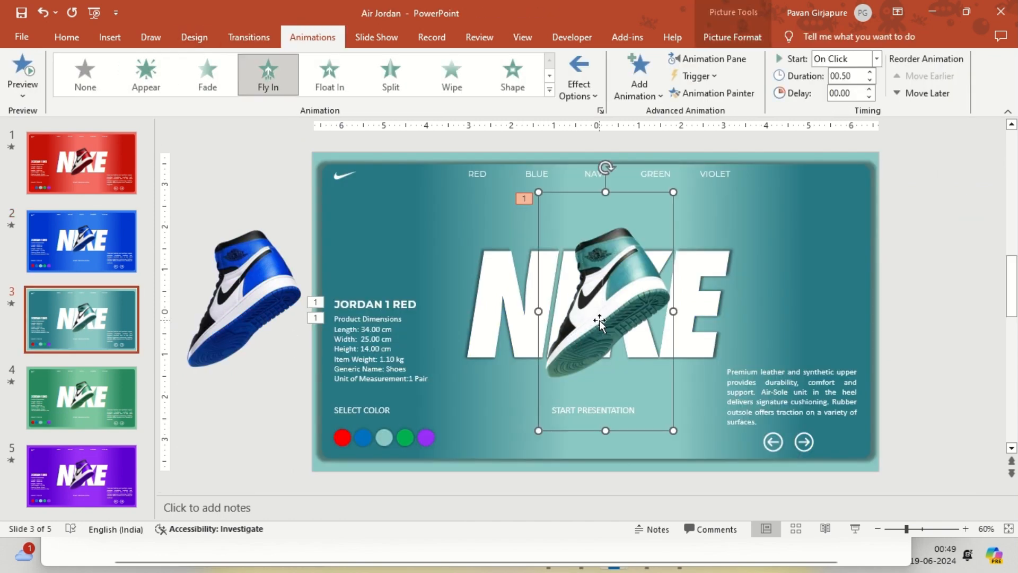
pyautogui.click(84, 75)
pyautogui.click(77, 398)
pyautogui.click(613, 296)
pyautogui.click(85, 75)
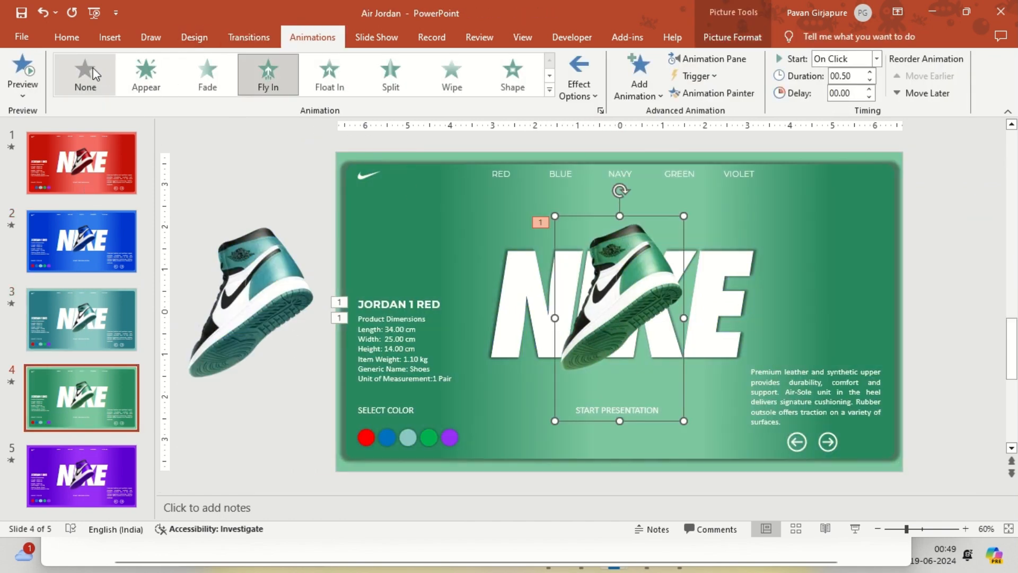
# Step: Place a copy of the green shoe from Slide 4 just beyond the right edge of Slide 3
pyautogui.press('pageup')
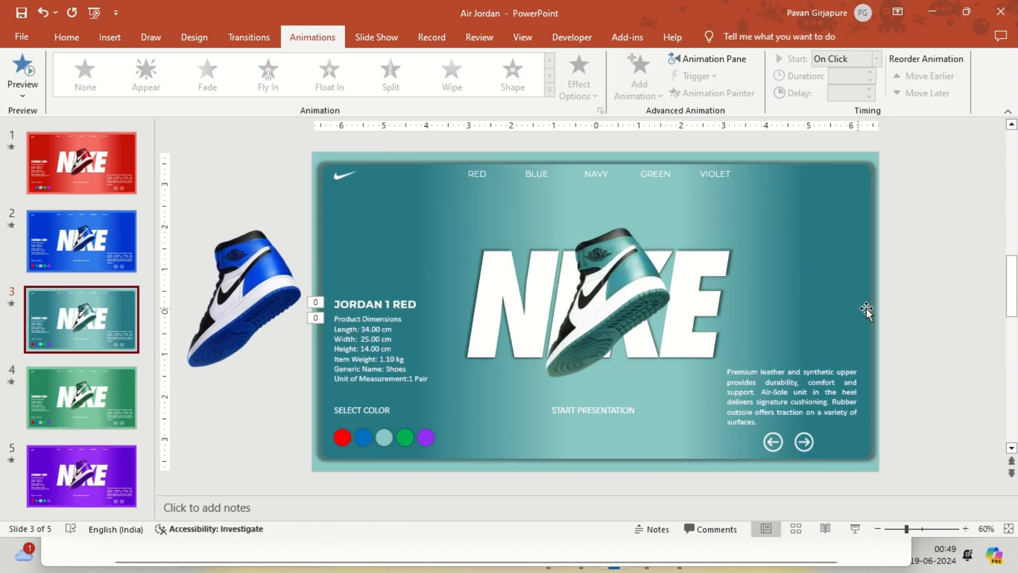
pyautogui.hotkey('ctrl', 'v')
pyautogui.moveTo(602, 281); pyautogui.dragTo(962, 284)
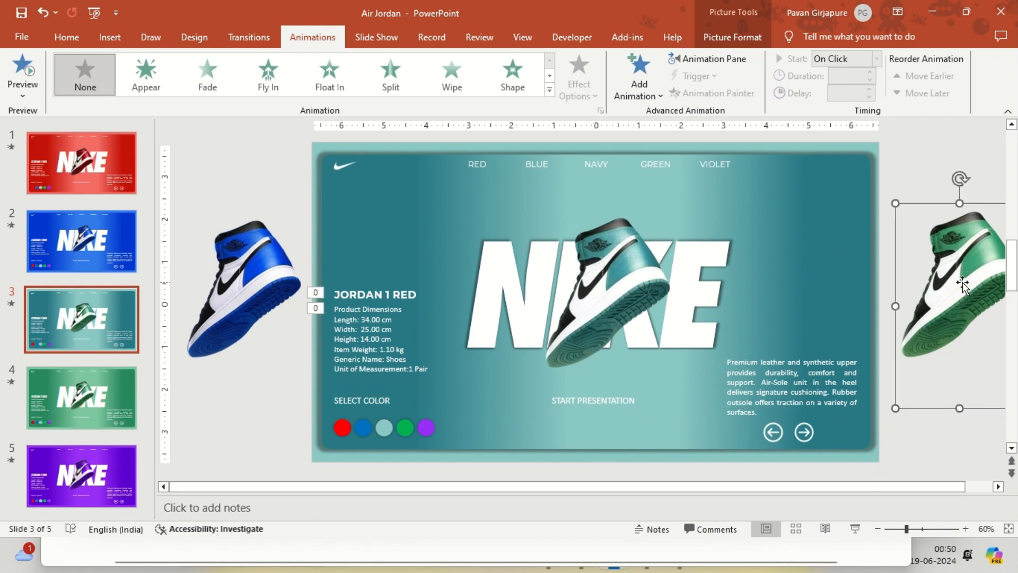
# Step: Check the animation settings of the central and off-slide shoes on Slides 1 to 4
pyautogui.press('pageup')
pyautogui.press('pageup')
pyautogui.click(570, 265)
pyautogui.click(911, 279)
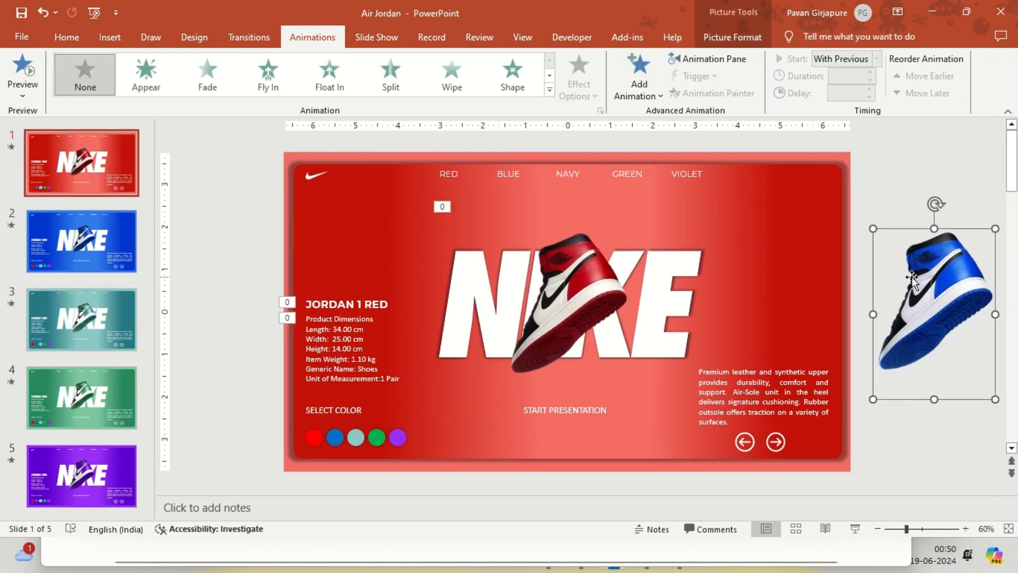
pyautogui.click(85, 259)
pyautogui.click(582, 263)
pyautogui.click(955, 265)
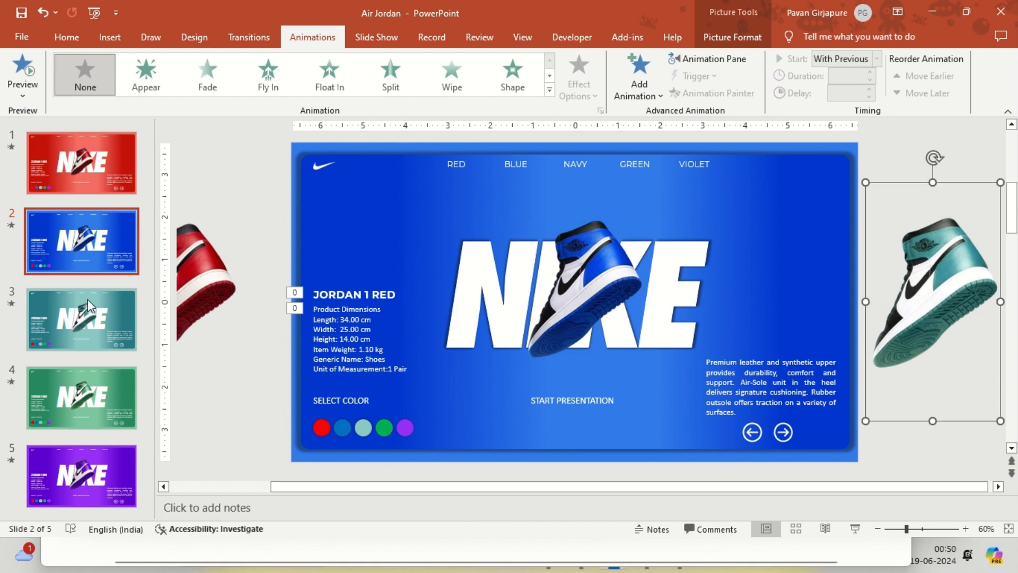
pyautogui.click(91, 321)
pyautogui.click(570, 291)
pyautogui.click(941, 260)
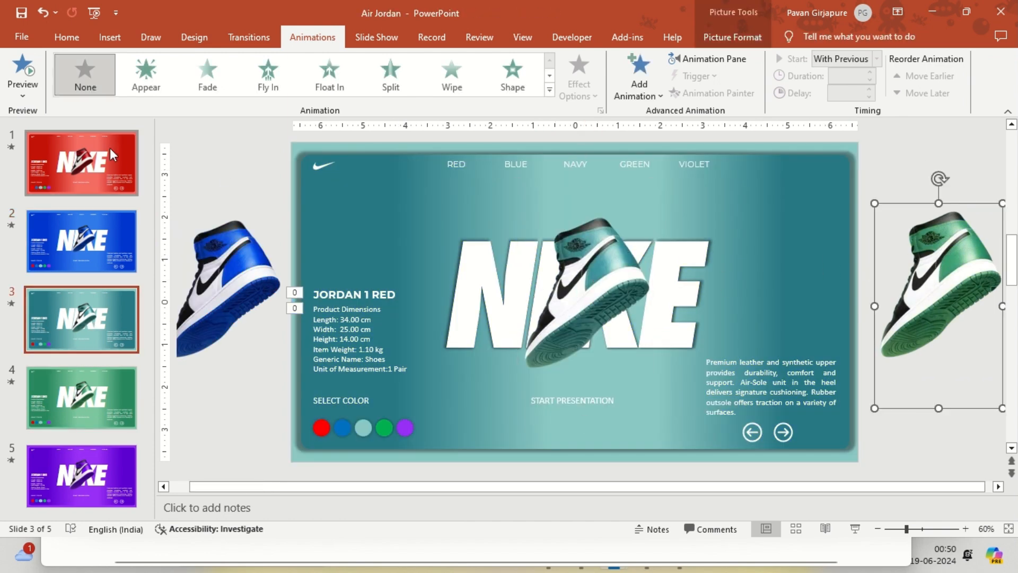
pyautogui.click(66, 397)
pyautogui.click(612, 301)
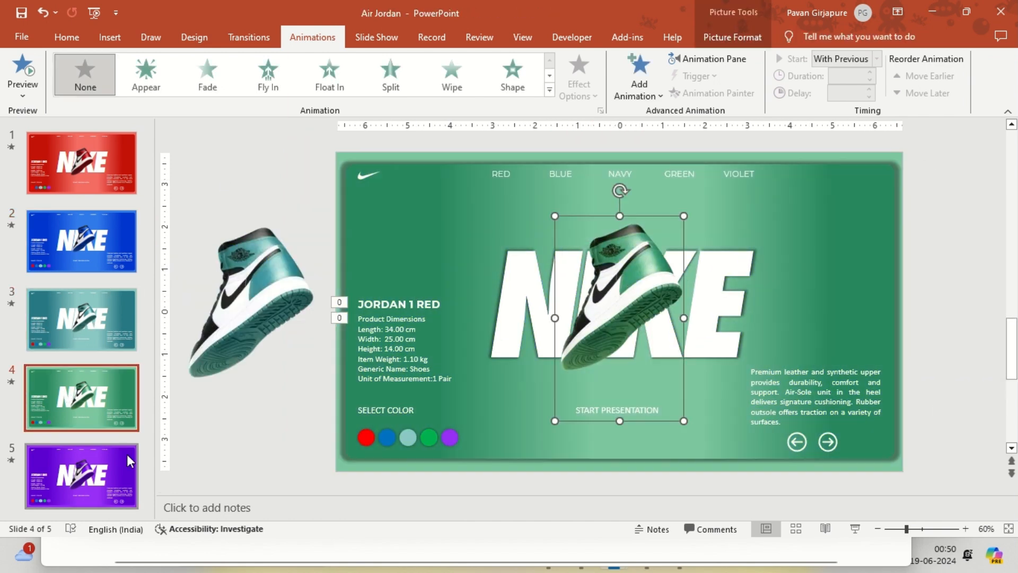
# Step: Remove the violet shoe's Fly In animation on Slide 5 and place a copy of the shoe beyond the right edge of Slide 4
pyautogui.click(43, 469)
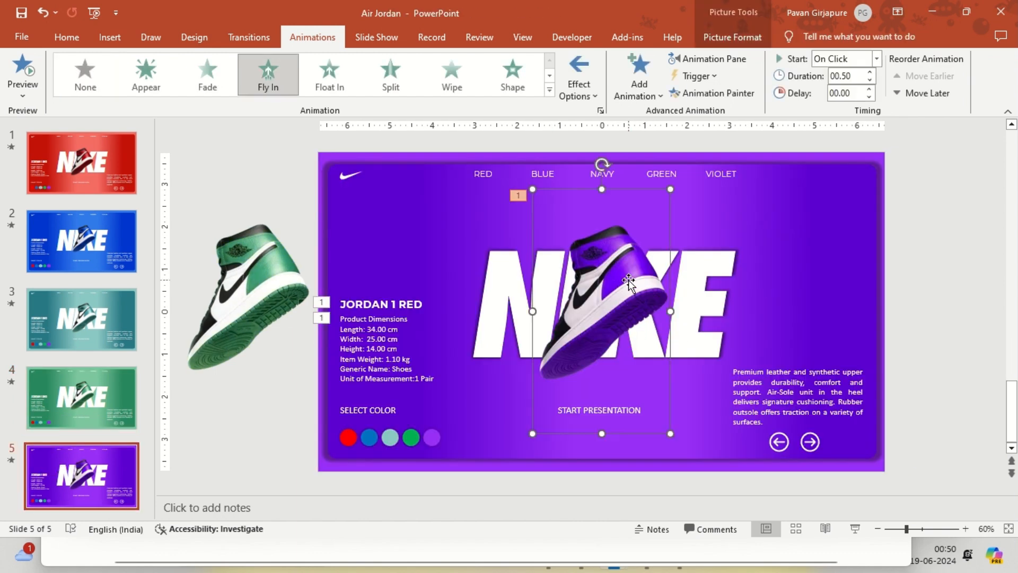
pyautogui.click(627, 278)
pyautogui.click(18, 411)
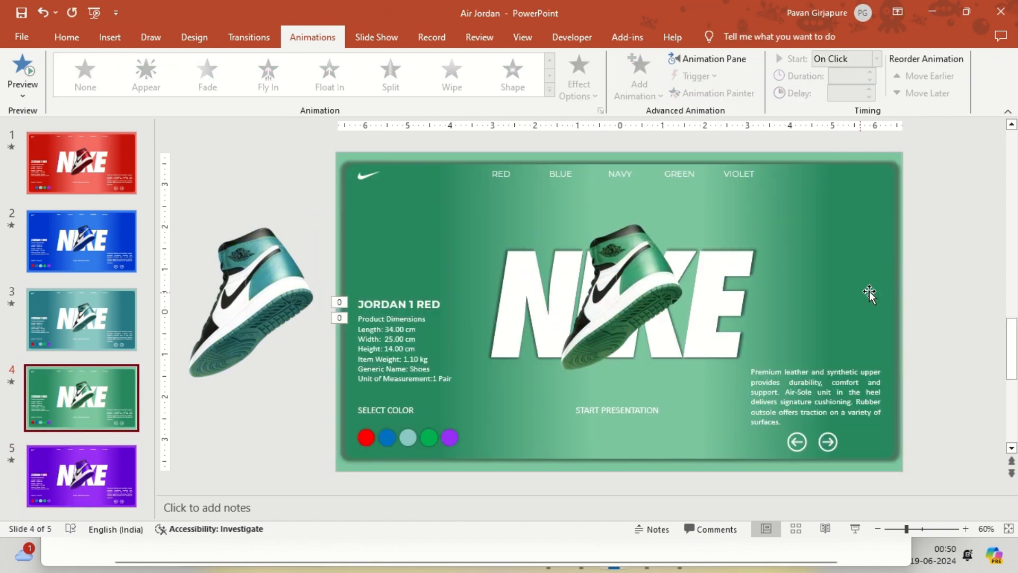
pyautogui.hotkey('ctrl', 'v')
pyautogui.moveTo(626, 299); pyautogui.dragTo(981, 294)
pyautogui.moveTo(659, 498); pyautogui.dragTo(699, 497)
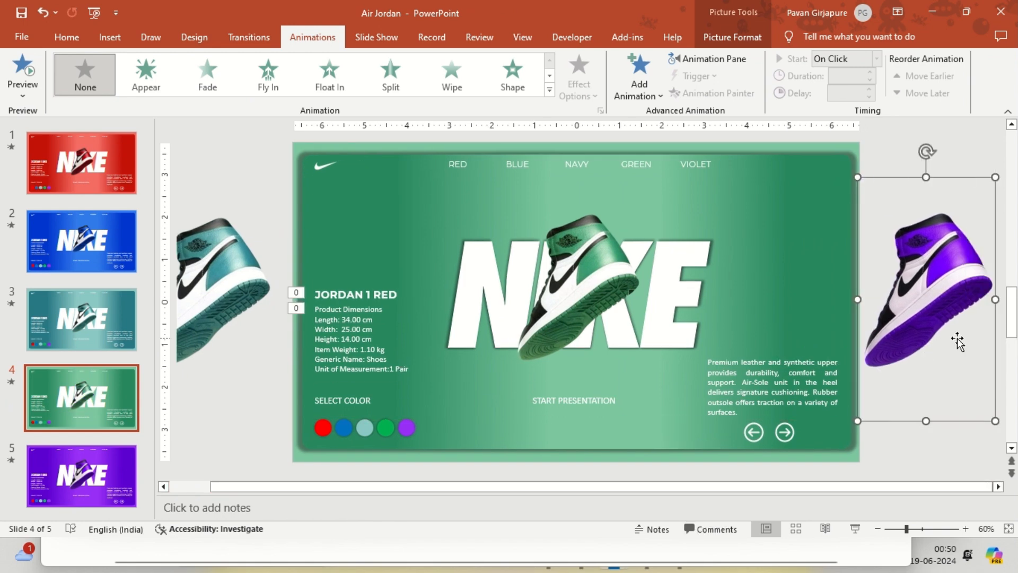
pyautogui.press('Right')
pyautogui.press('Right')
pyautogui.press('Right')
pyautogui.press('Right')
pyautogui.press('Right')
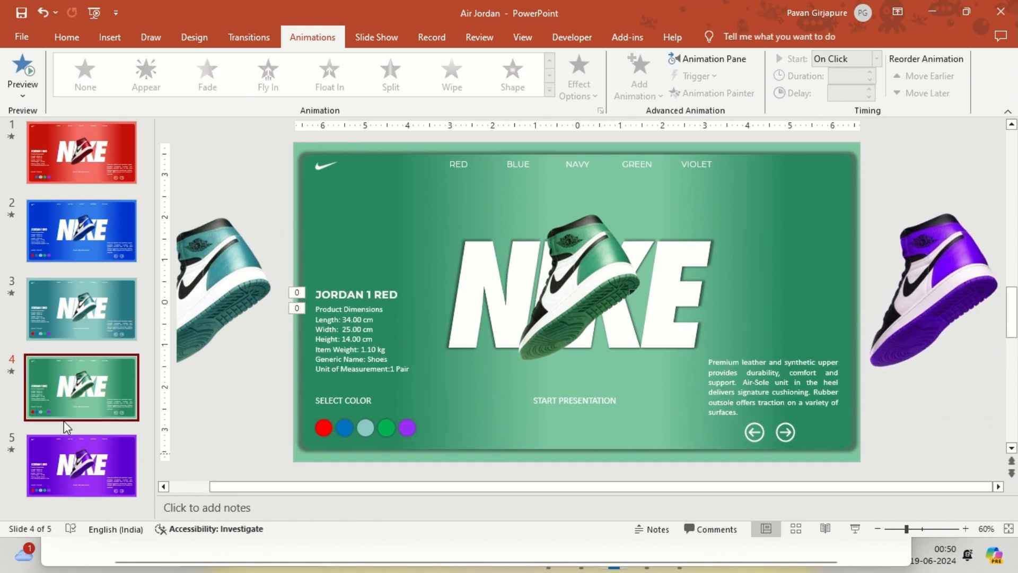
# Step: Run the slide show from the beginning and test the color circles, color-name headings and both navigation arrows
pyautogui.click(56, 476)
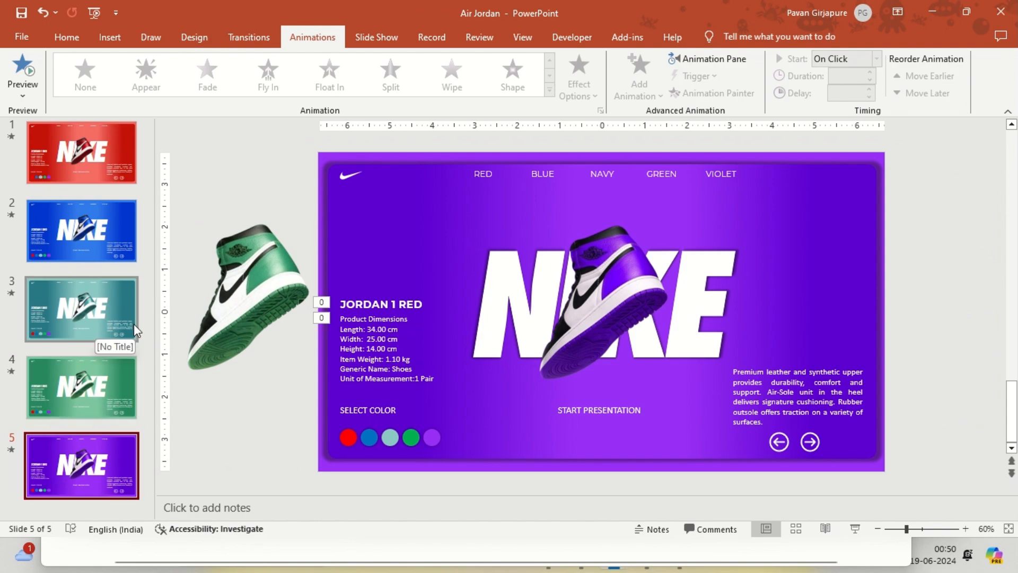
pyautogui.press('F5')
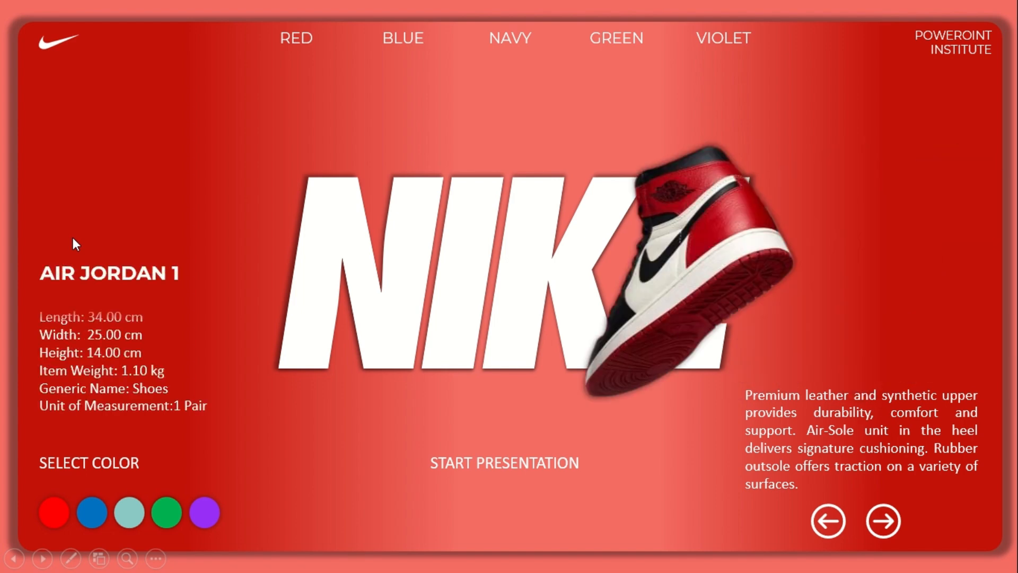
pyautogui.click(99, 512)
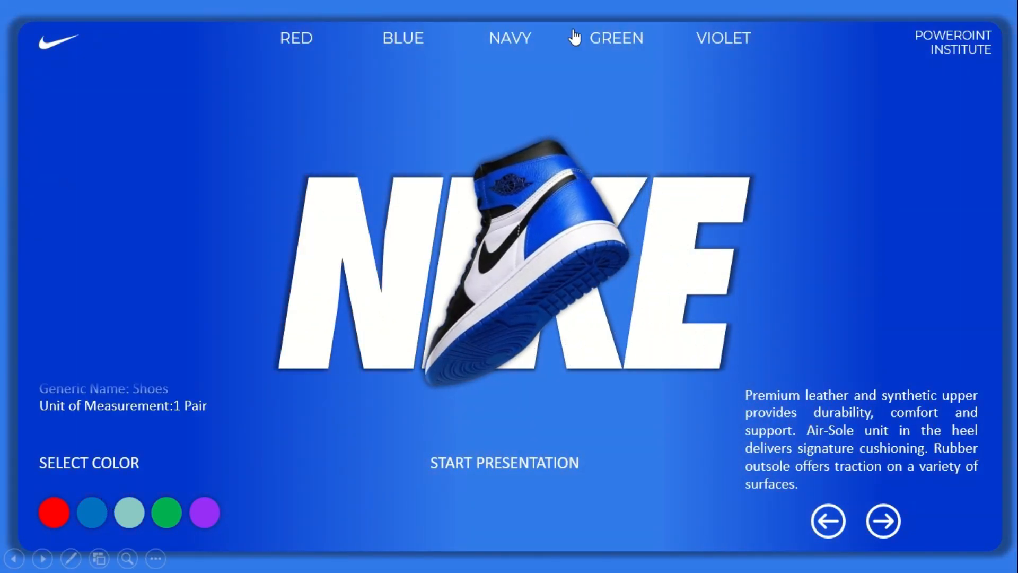
pyautogui.click(512, 39)
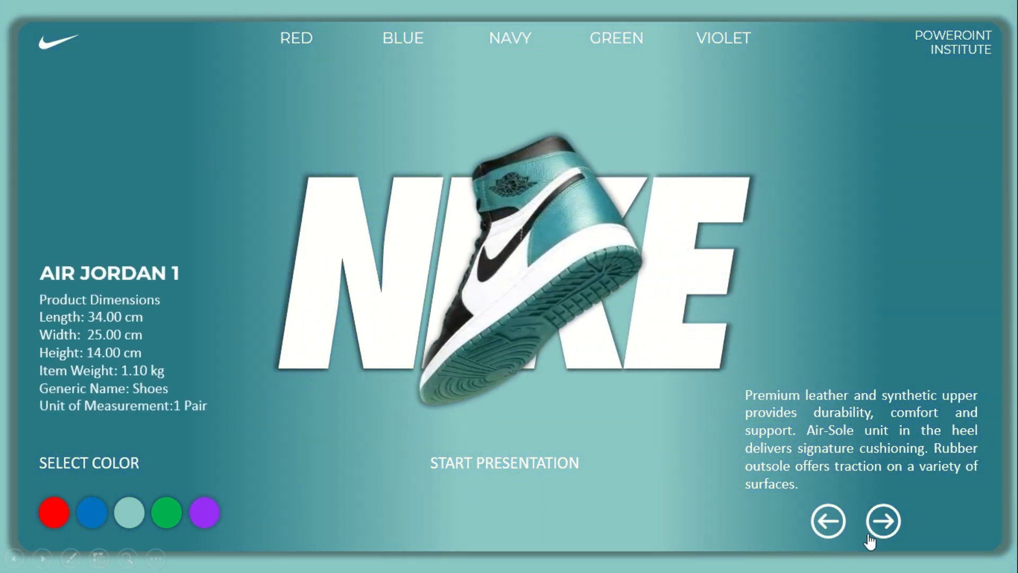
pyautogui.click(884, 521)
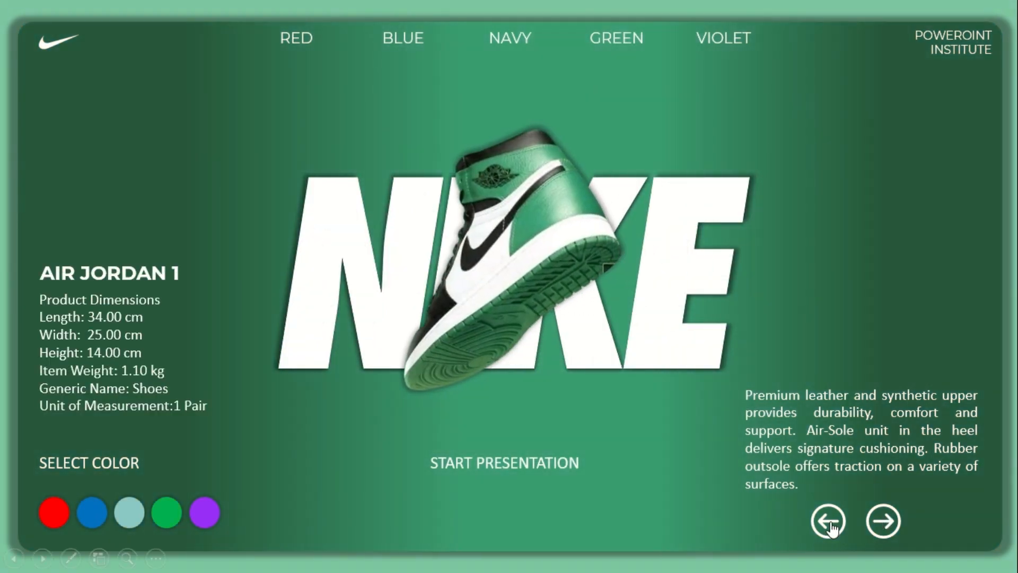
pyautogui.click(828, 520)
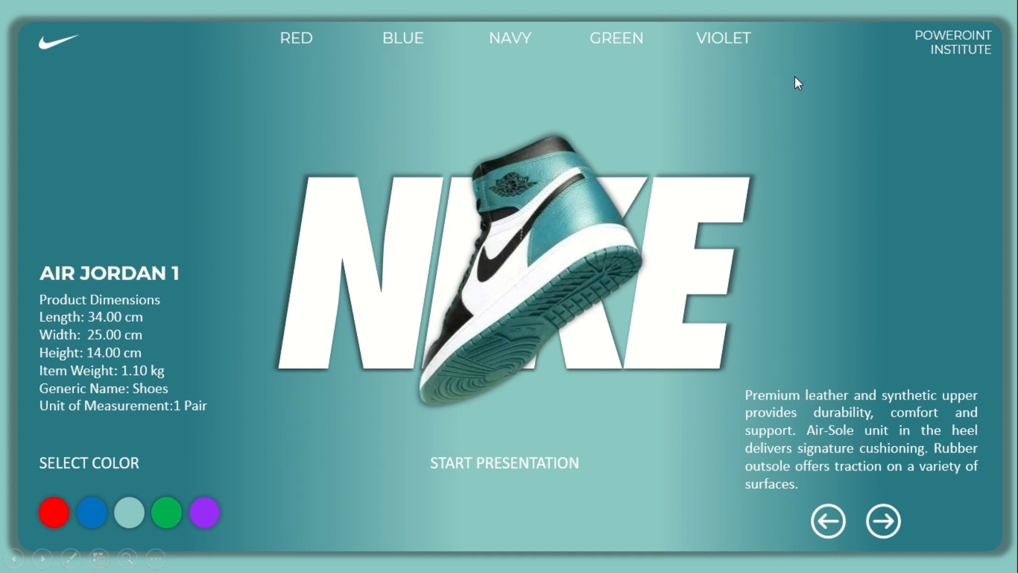
pyautogui.click(619, 35)
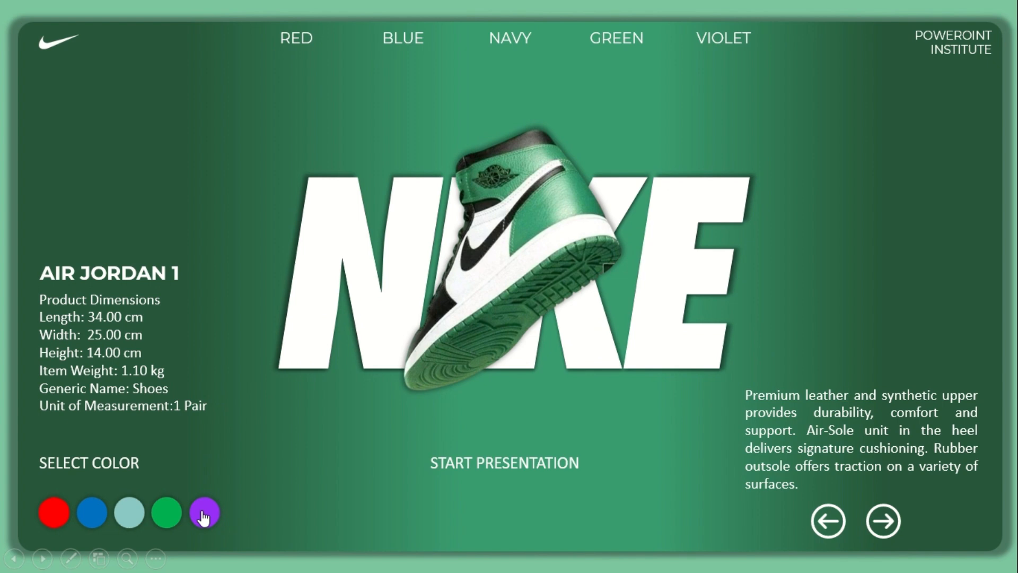
pyautogui.click(204, 514)
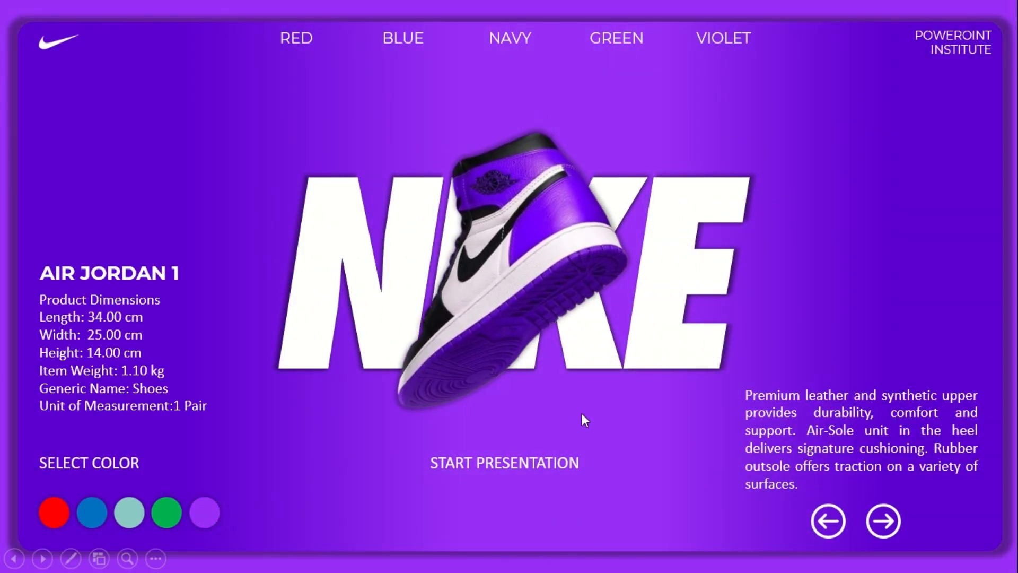
pyautogui.click(295, 42)
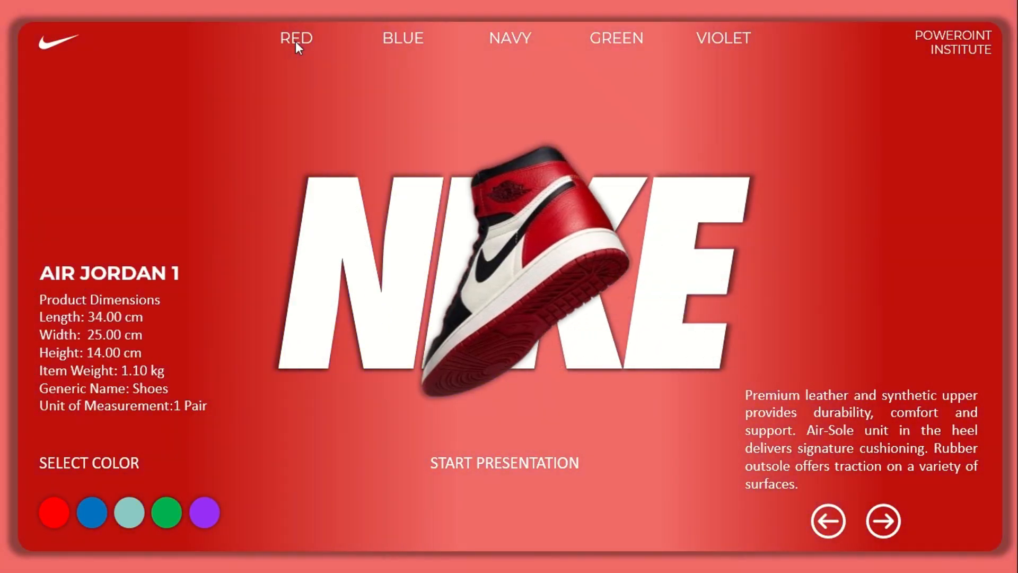